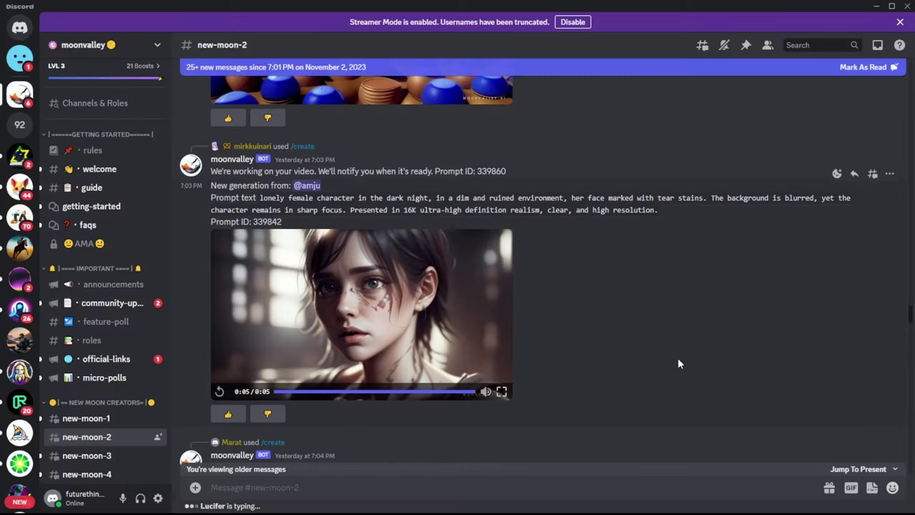
Scroll through more new-moon-2 generations and open the welcome channel.
scroll(602, 348, "up", 4)
scroll(602, 348, "down", 3)
scroll(603, 353, "down", 2)
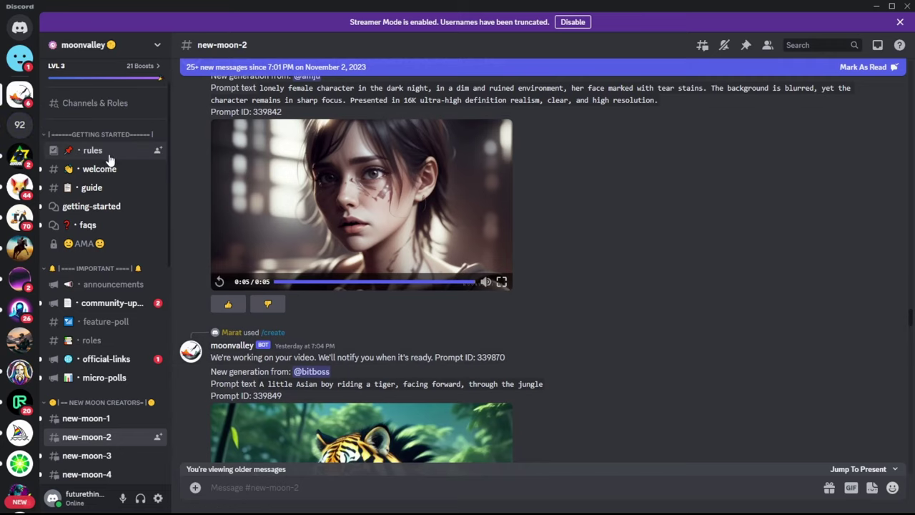
left_click(113, 171)
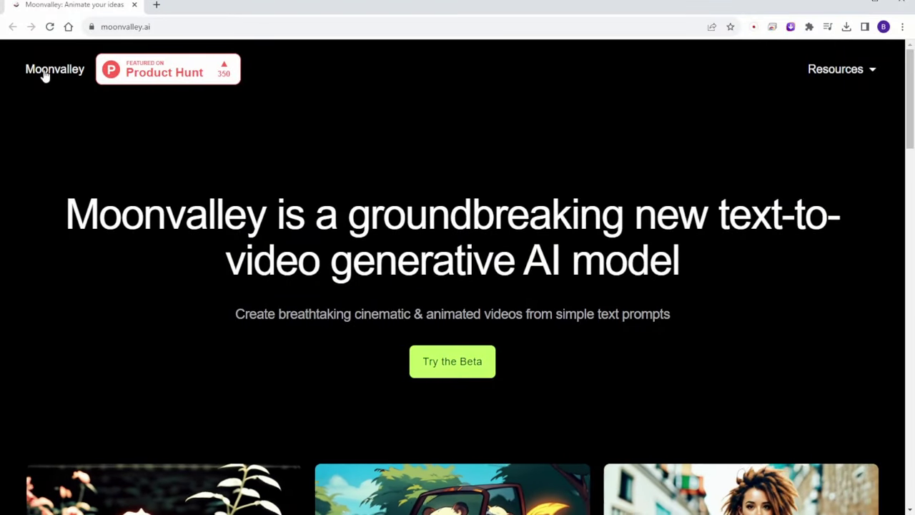
Scroll down through moonvalley.ai's gallery of sample text-to-video clips.
scroll(71, 133, "down", 1)
scroll(100, 193, "down", 1)
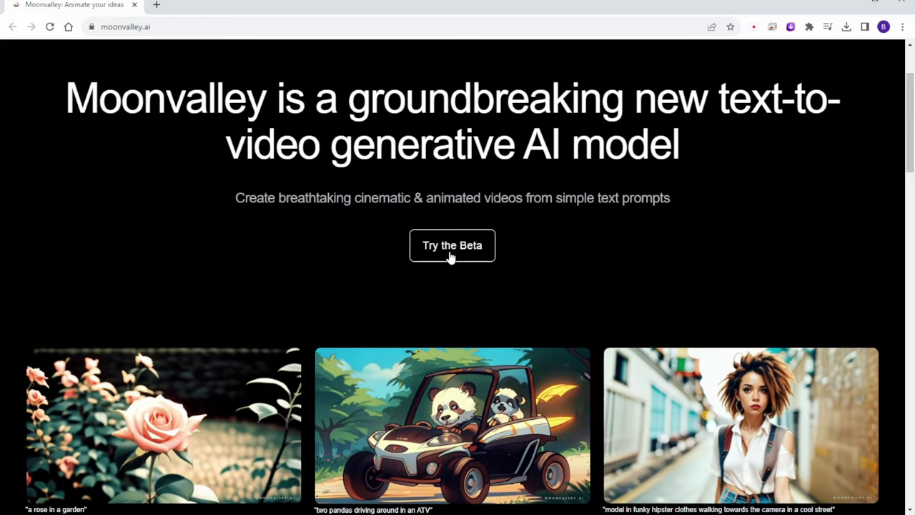
scroll(621, 334, "down", 2)
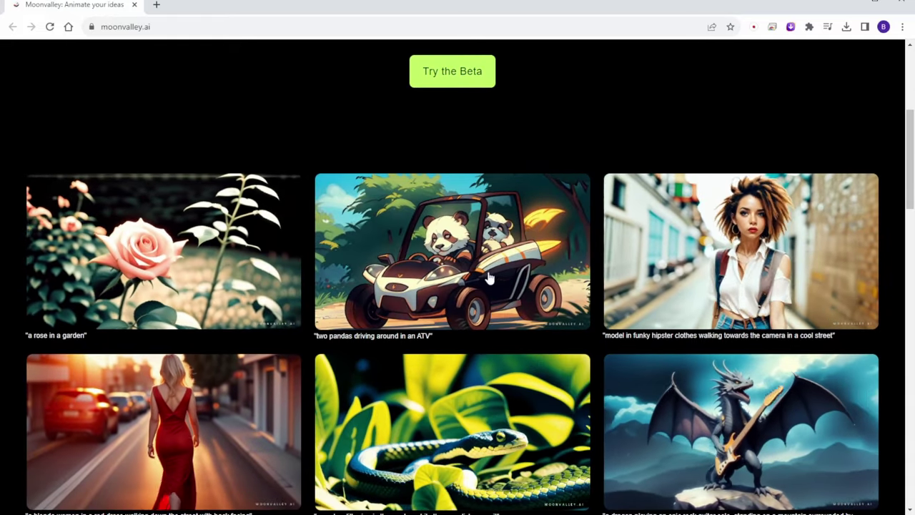
scroll(468, 271, "down", 1)
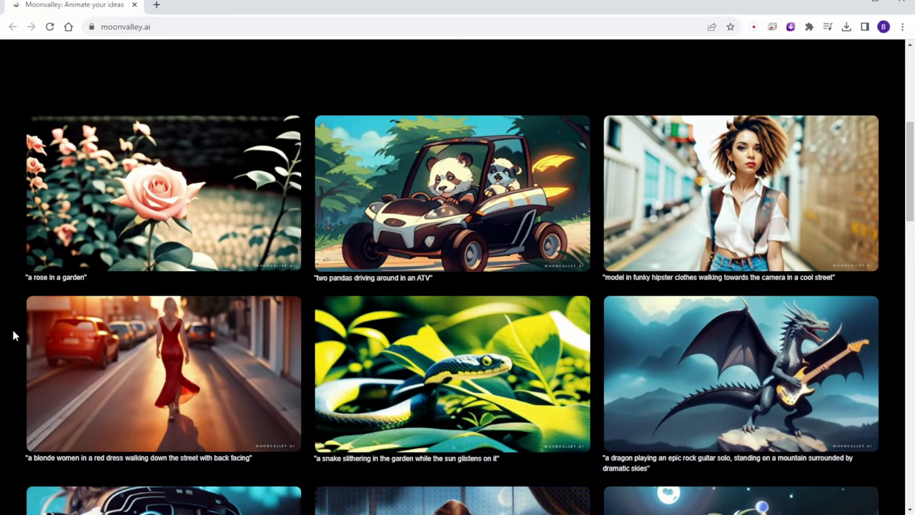
scroll(13, 334, "down", 2)
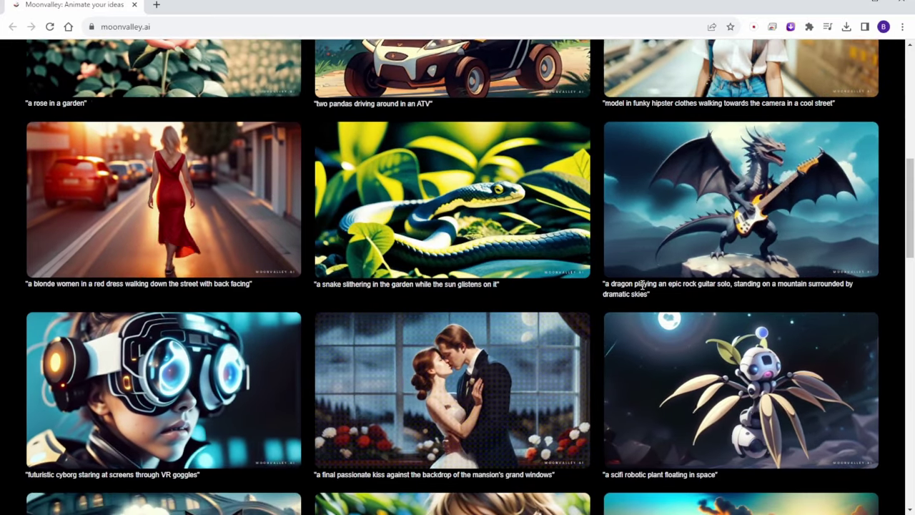
scroll(577, 318, "down", 2)
scroll(577, 318, "down", 2)
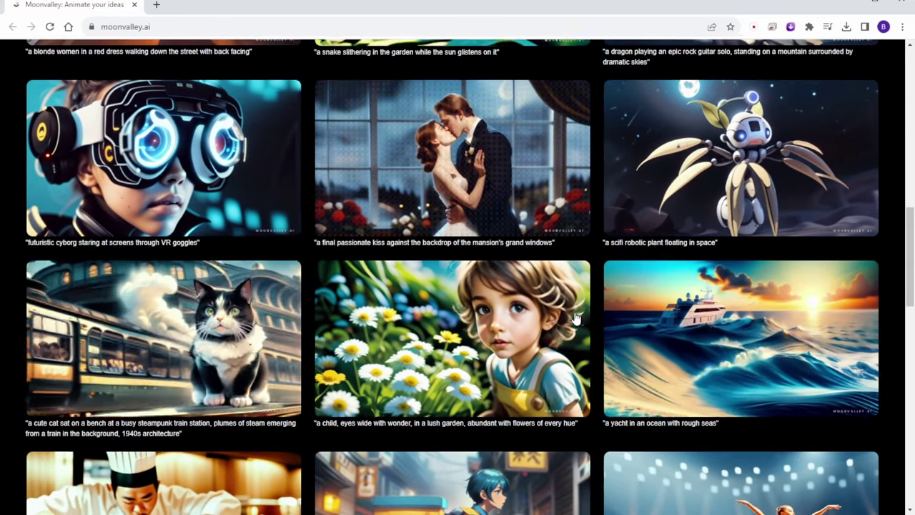
scroll(577, 317, "down", 1)
scroll(577, 317, "down", 2)
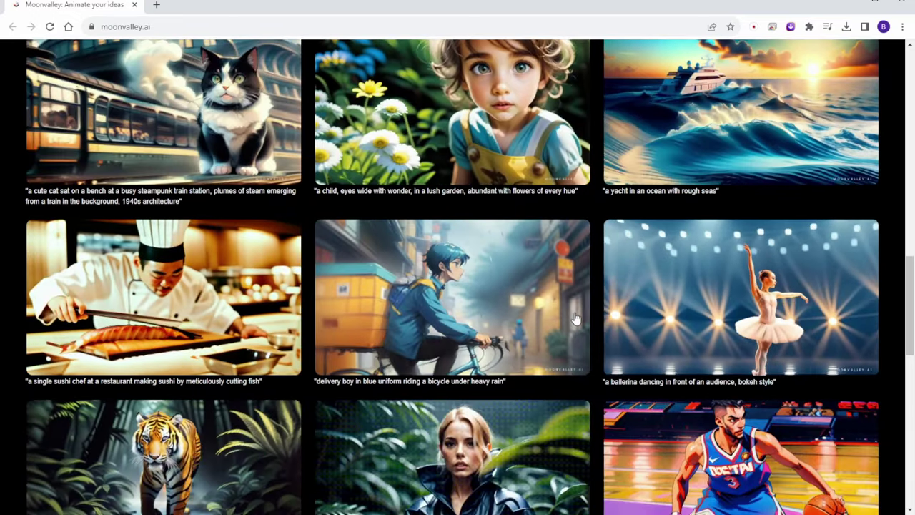
scroll(576, 318, "down", 1)
scroll(576, 317, "down", 1)
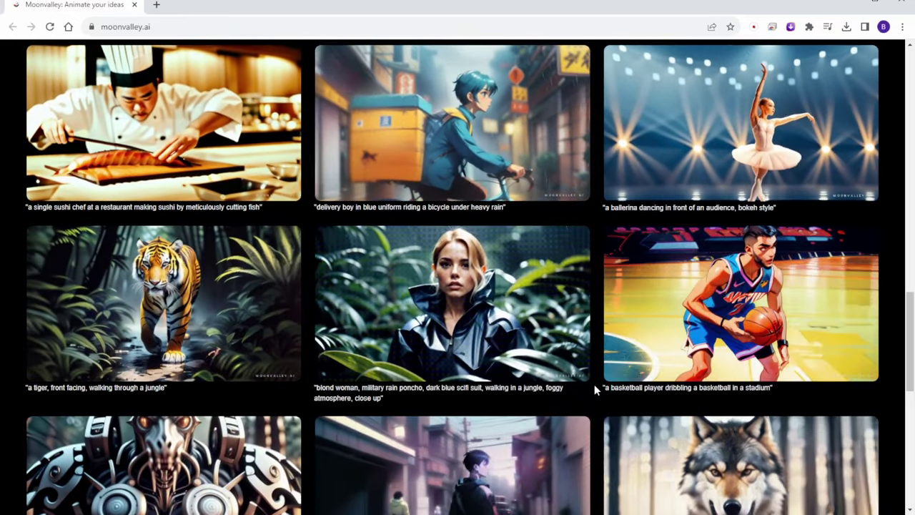
scroll(509, 412, "down", 1)
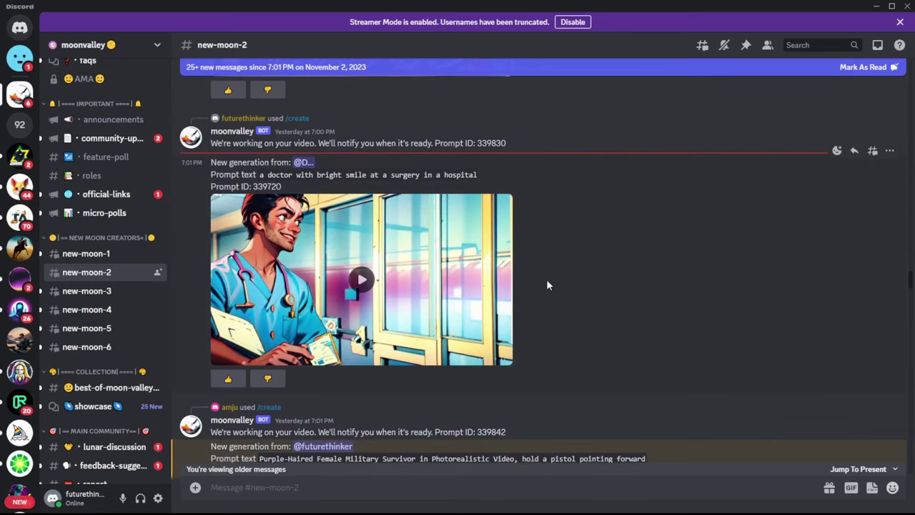
scroll(547, 285, "down", 5)
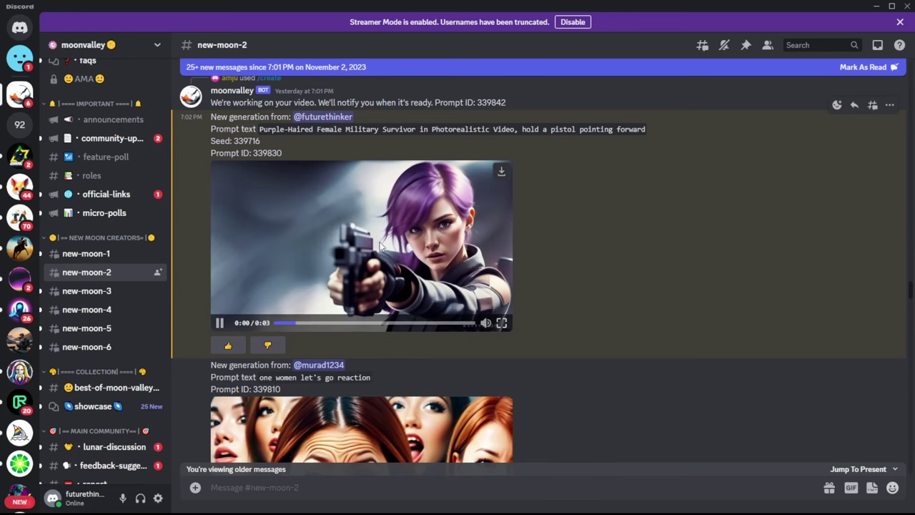
scroll(600, 268, "down", 1)
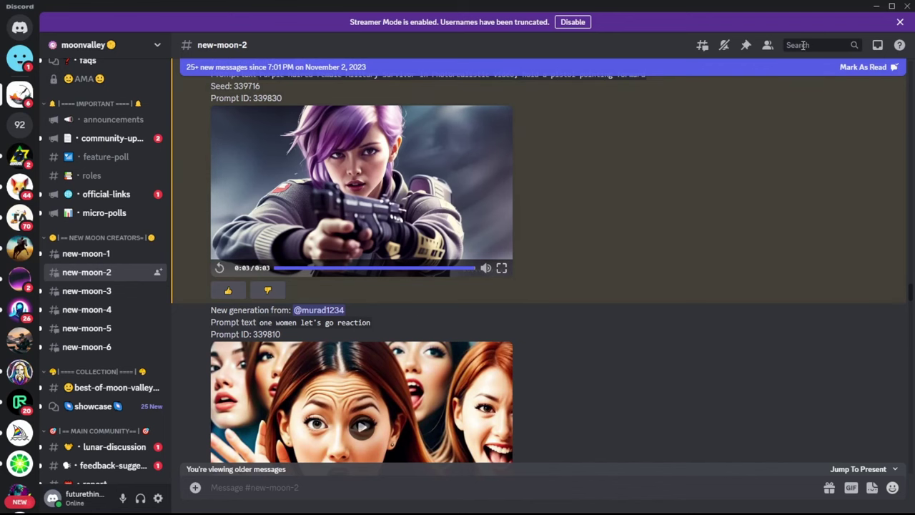
left_click(879, 47)
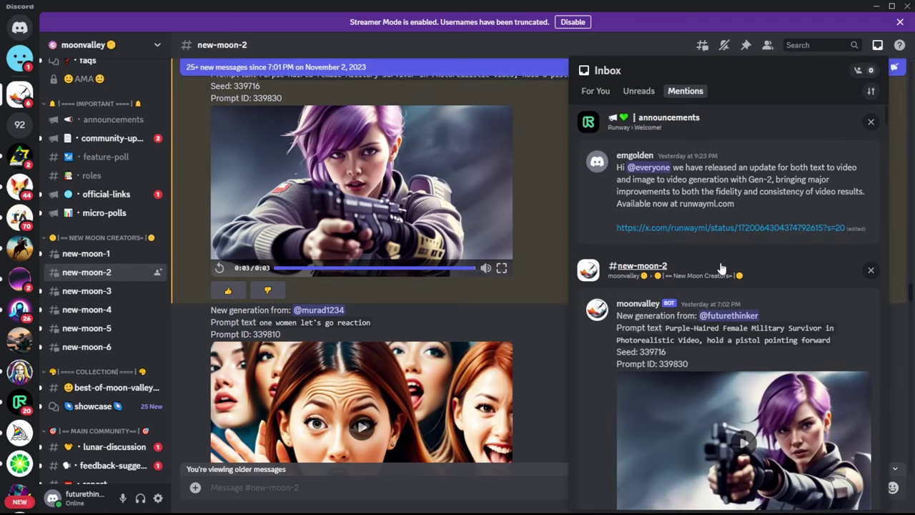
scroll(722, 268, "down", 5)
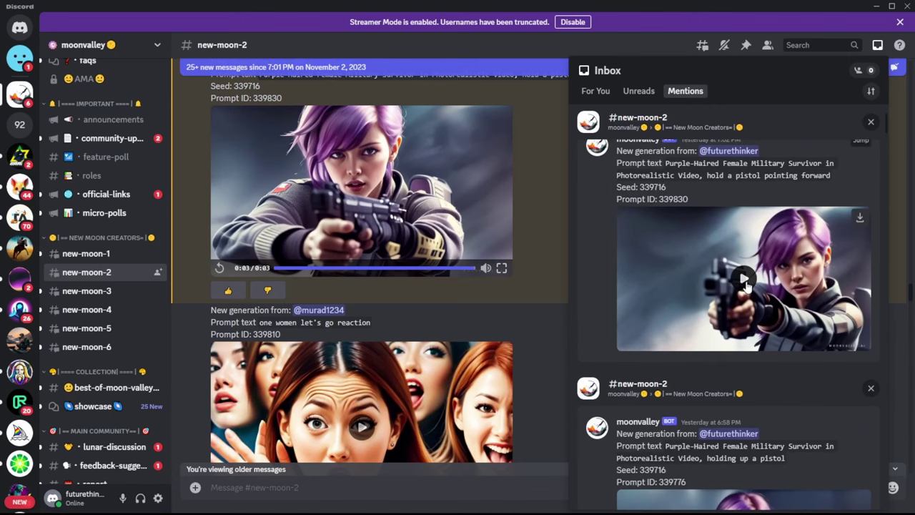
left_click(746, 283)
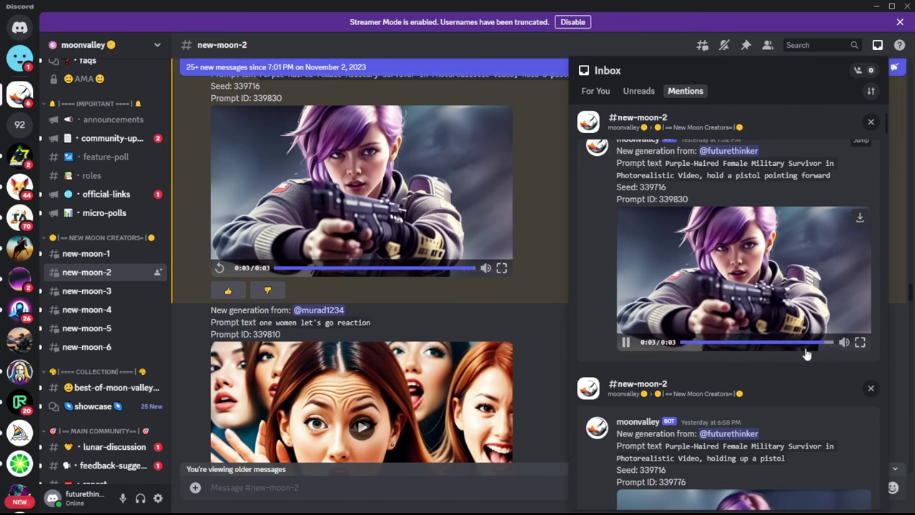
scroll(815, 400, "down", 5)
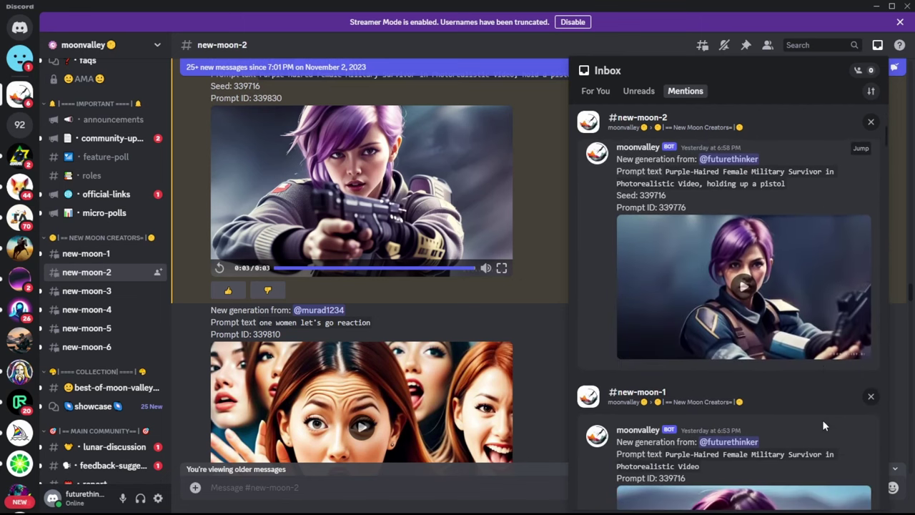
left_click(745, 285)
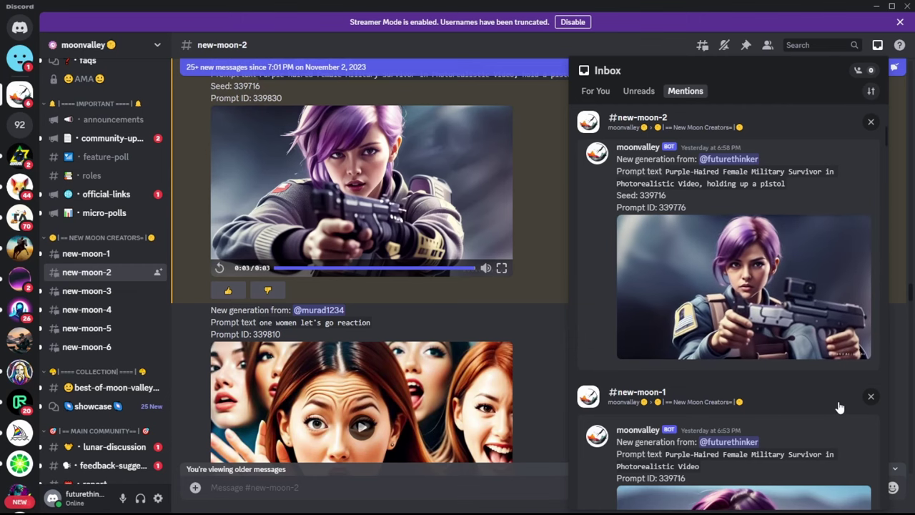
scroll(694, 386, "down", 3)
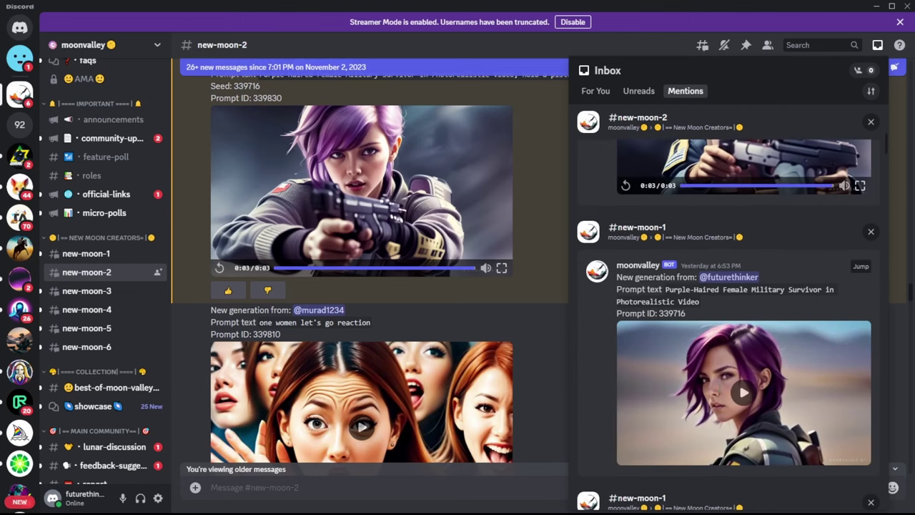
Start a Moonvalley /create command with the pasted survivor prompt, stripping the label and old seed.
left_click(371, 489)
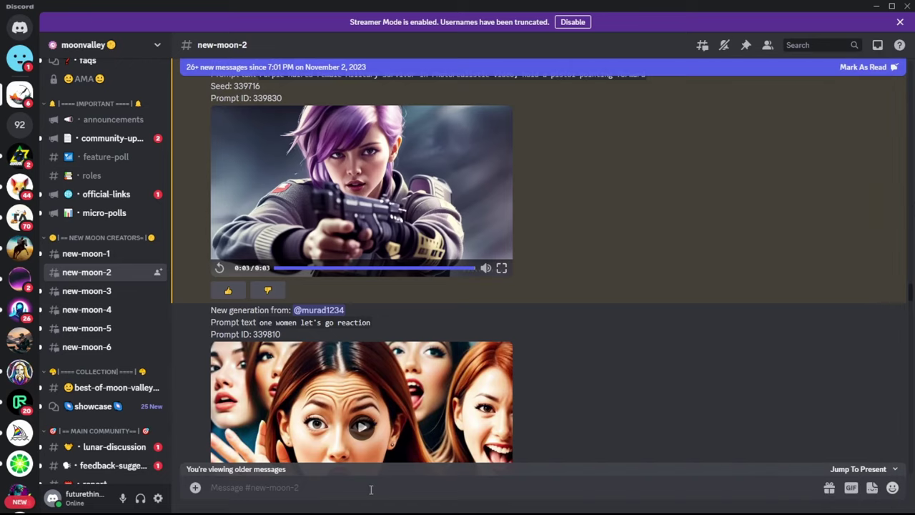
type("/")
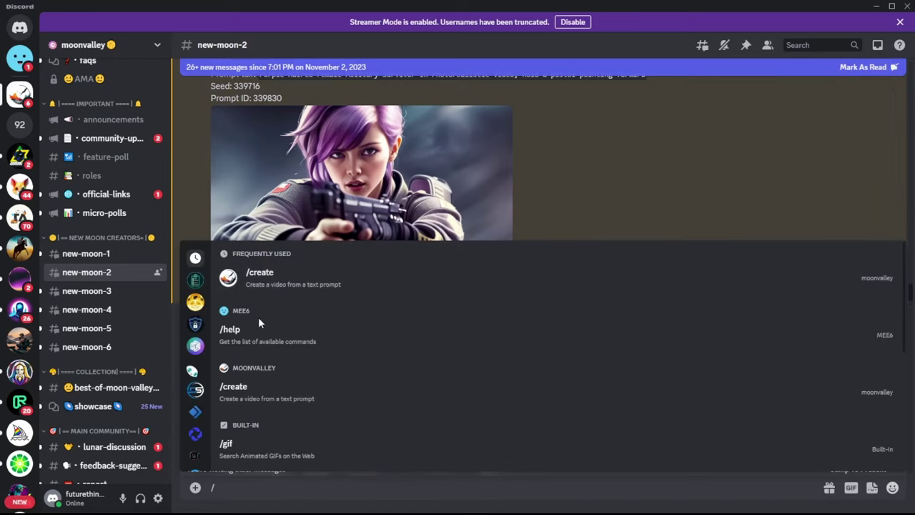
left_click(258, 283)
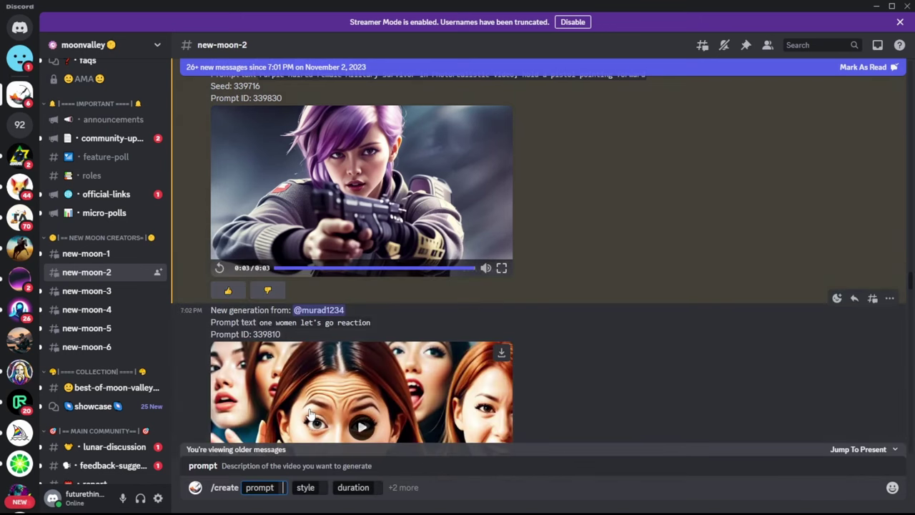
type("Prompt text Purple-Haired Female Military Survivor in Photorealistic Video, hold a pistol pointing forward Seed: 339716")
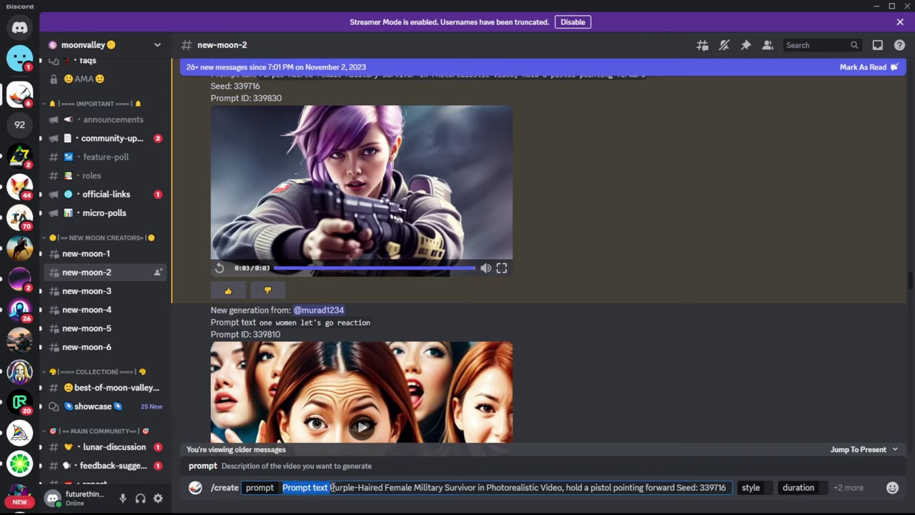
key("BackSpace")
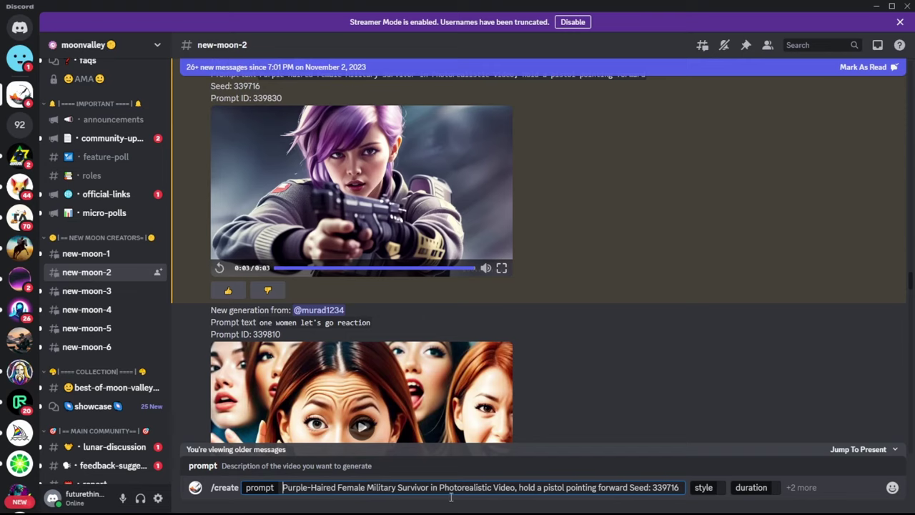
key("ctrl+BackSpace")
key("ctrl+BackSpace")
key("ctrl+BackSpace")
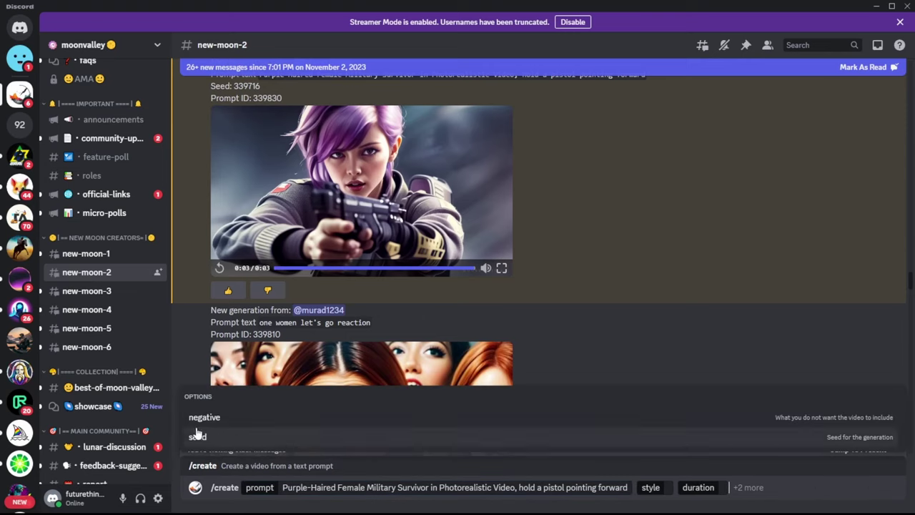
Add seed 339716, set duration Medium and style Realism, and send the request.
left_click(194, 437)
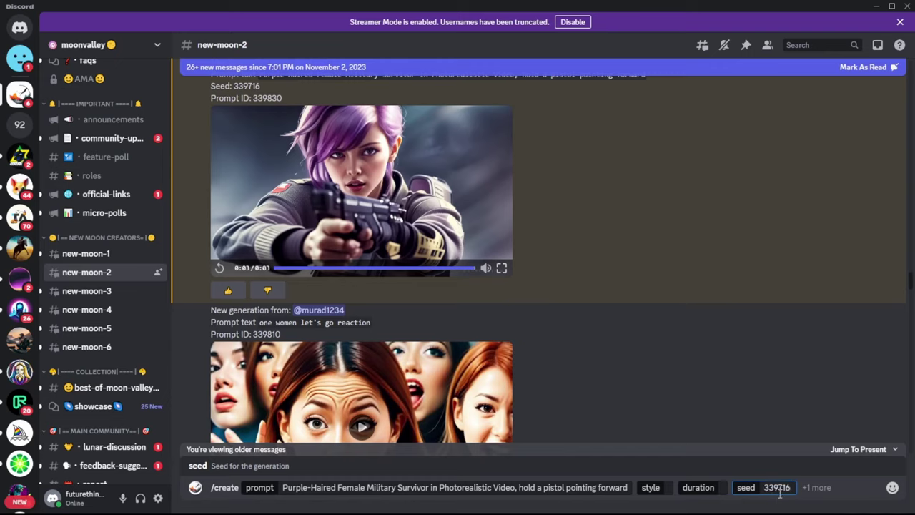
left_click(720, 486)
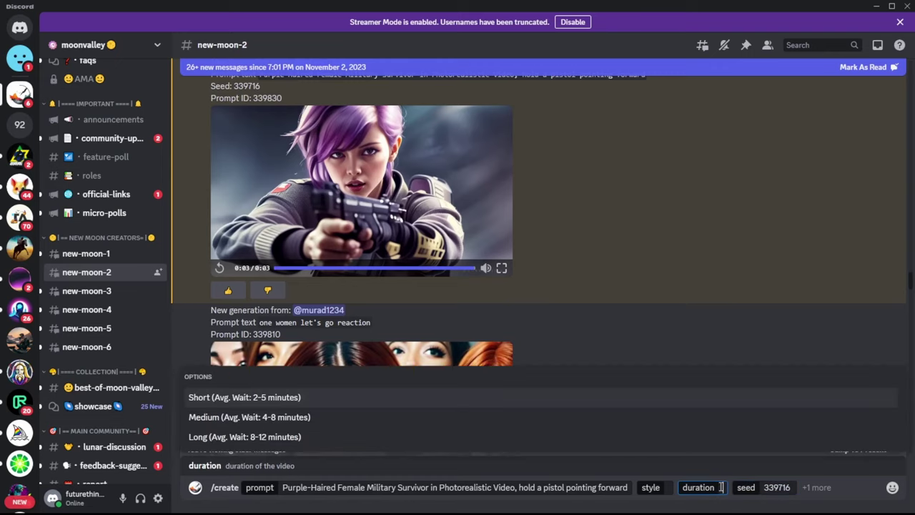
left_click(235, 418)
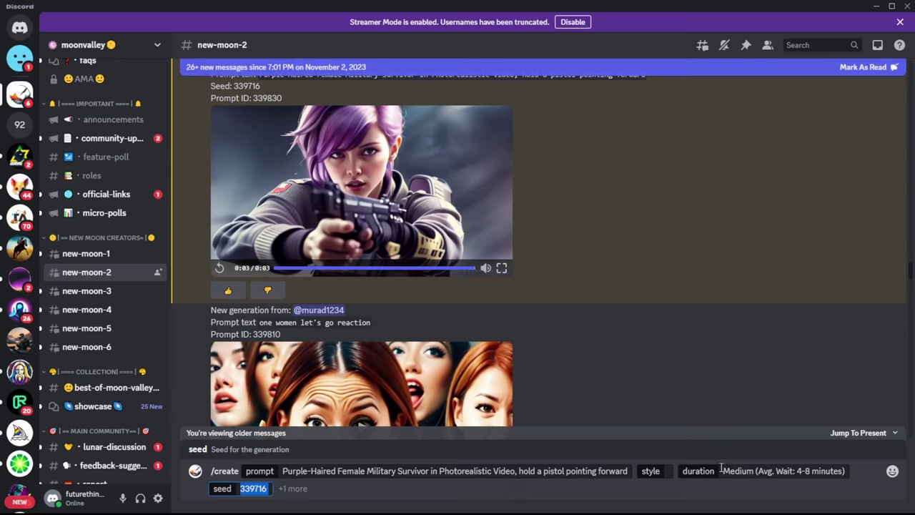
left_click(667, 471)
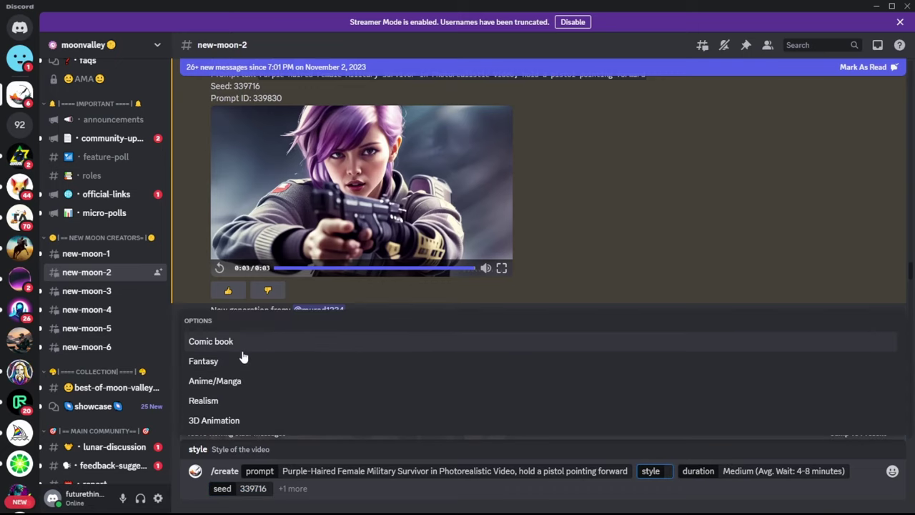
left_click(219, 402)
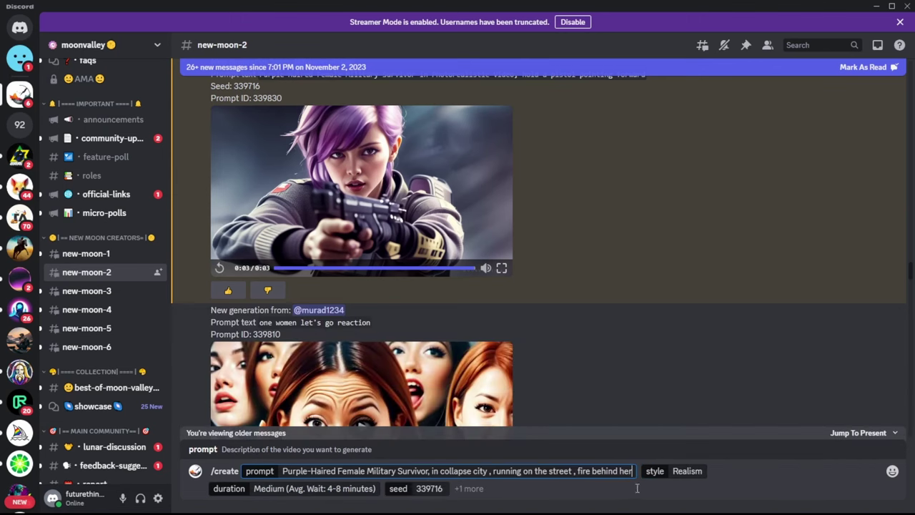
key("Return")
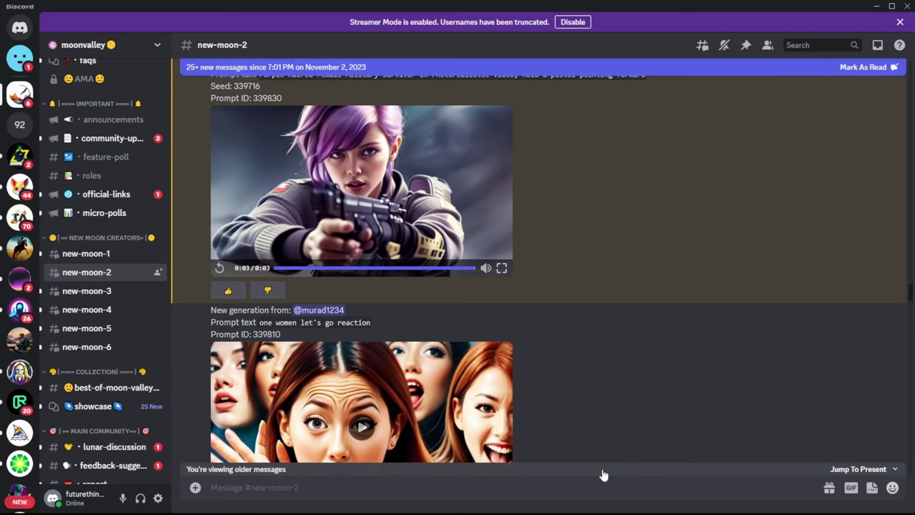
Play the 3-second collapse-city survivor video twice, then switch to the Pika server.
left_click(603, 475)
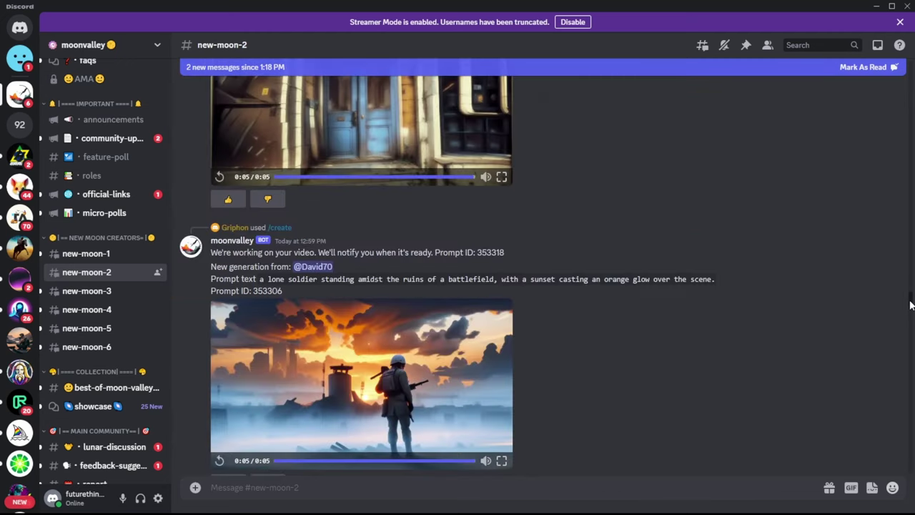
left_click_drag(910, 304, 880, 467)
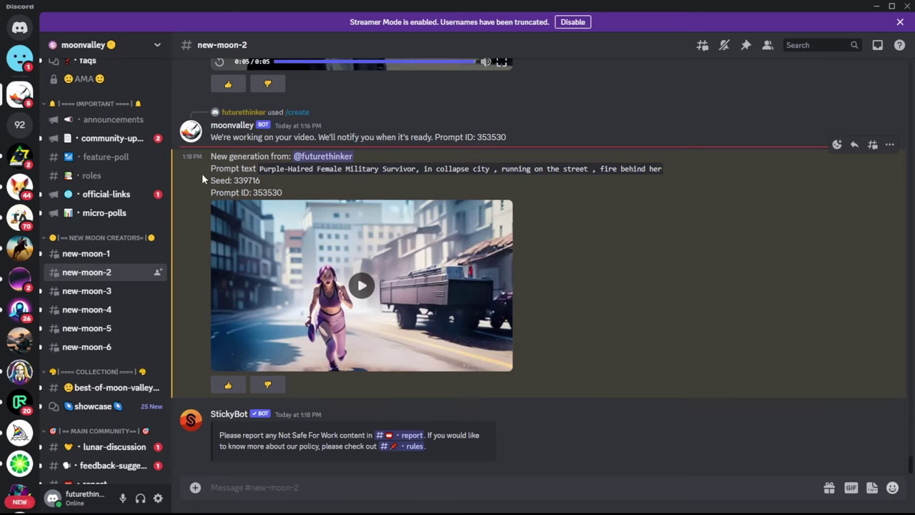
left_click(358, 287)
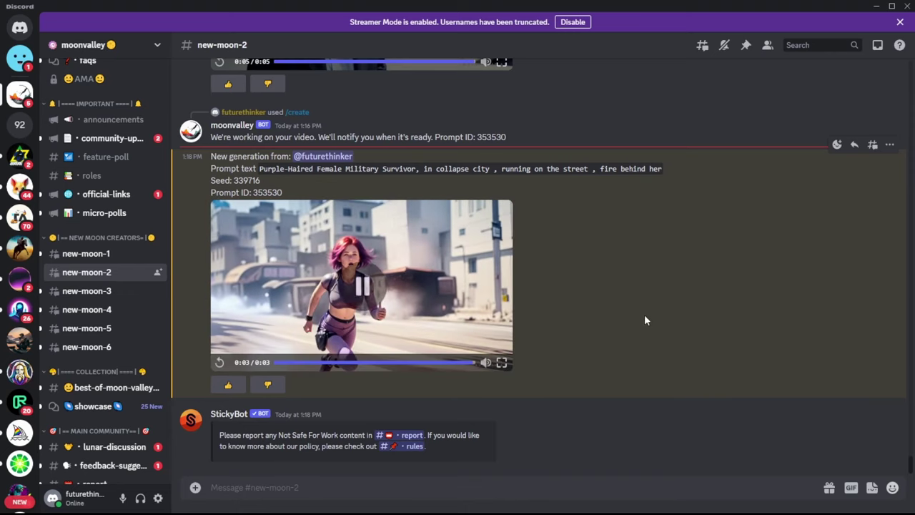
left_click(219, 362)
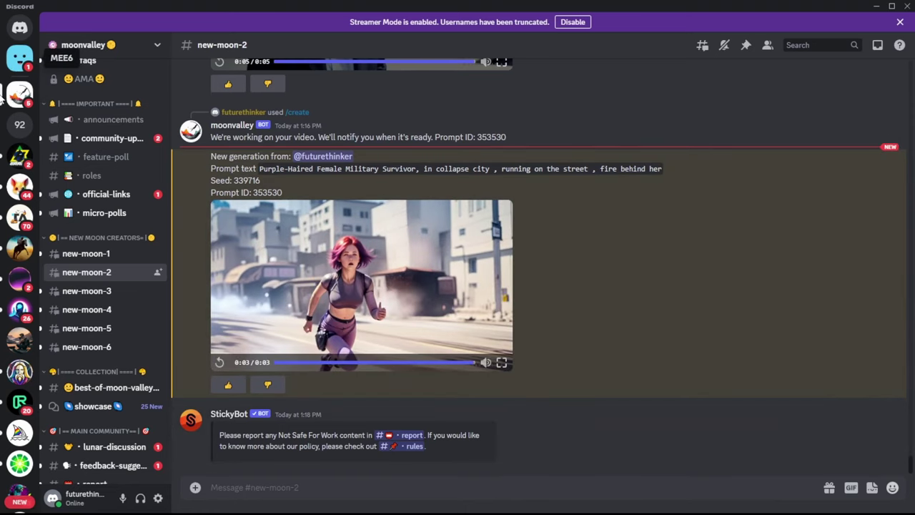
left_click(20, 185)
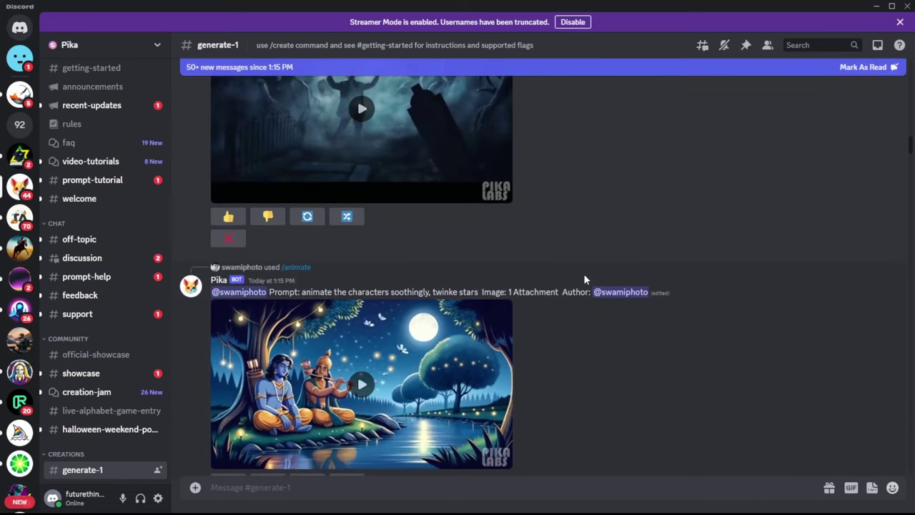
Open Pika's #generate-7 and play the soccer player video, then return to moonvalley.
scroll(102, 423, "down", 5)
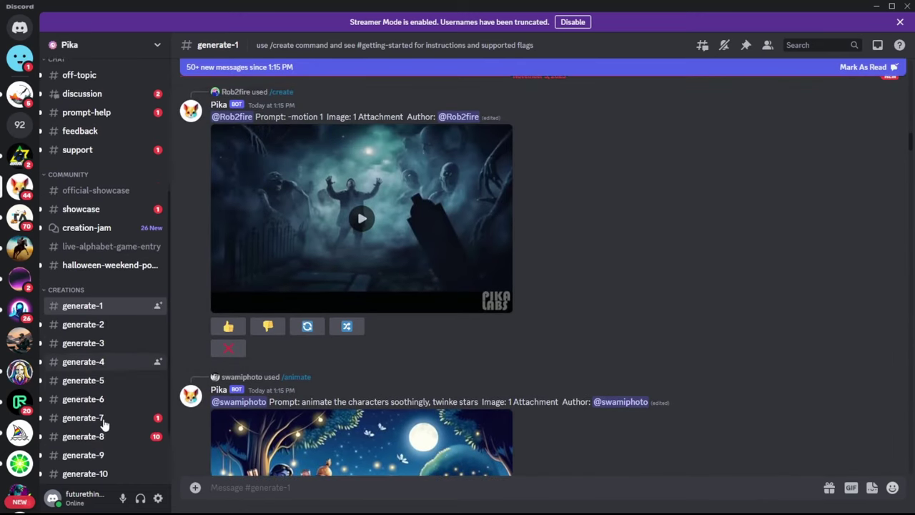
left_click(102, 417)
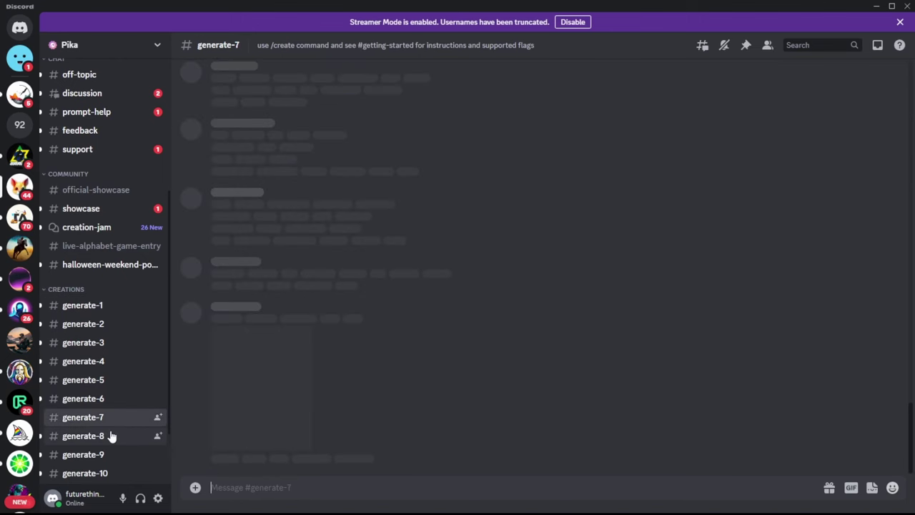
left_click(355, 222)
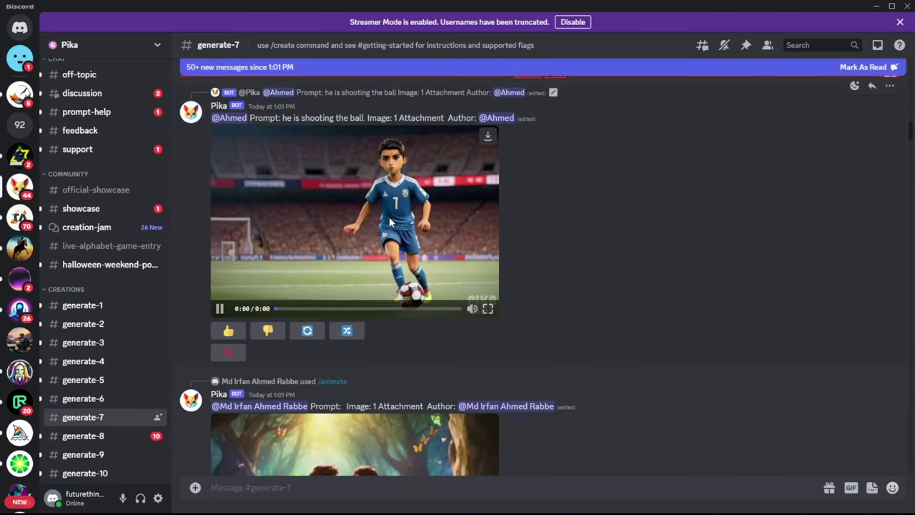
key("Escape")
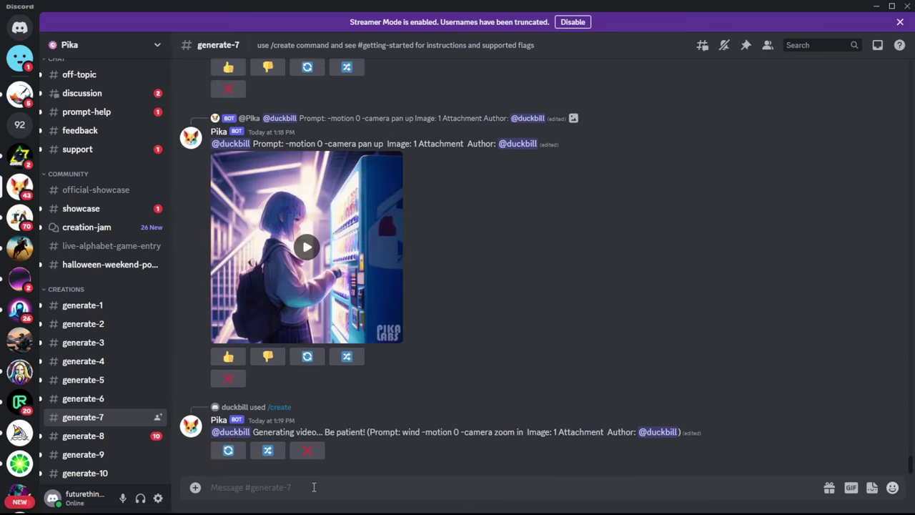
type("/")
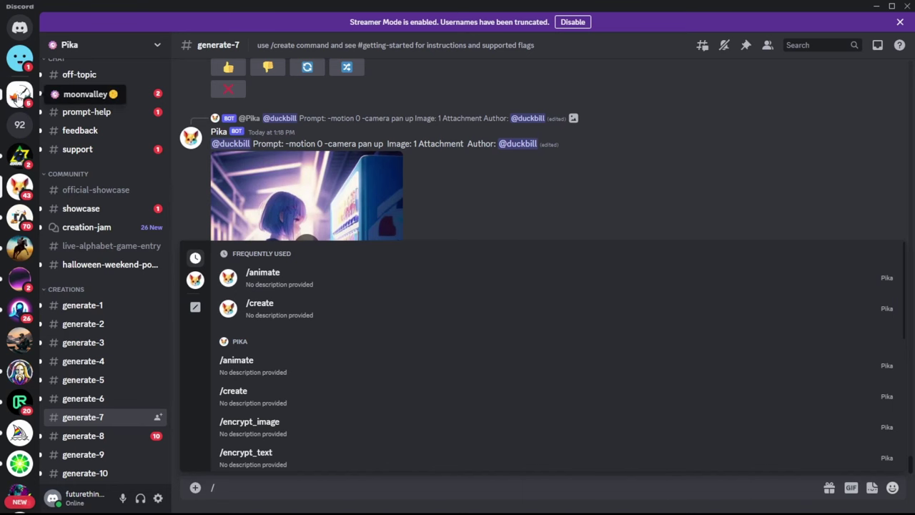
left_click(20, 93)
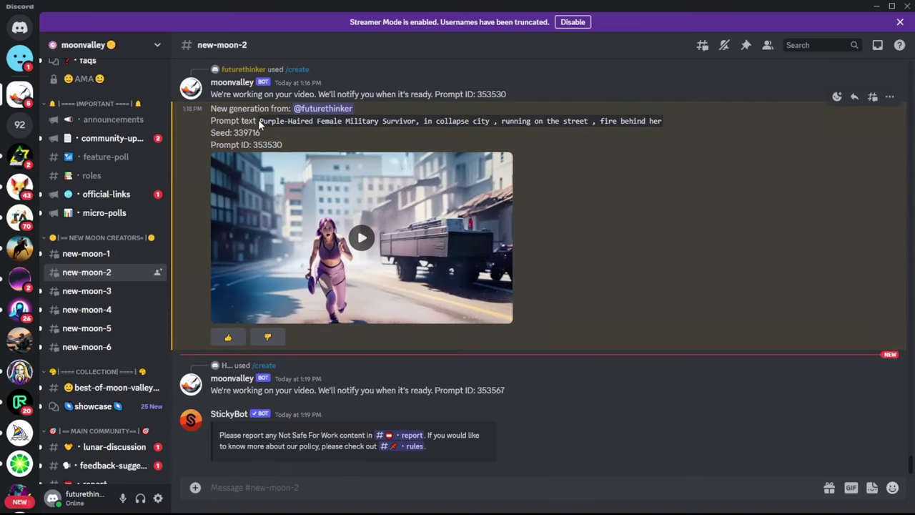
Copy the Purple-Haired survivor prompt and submit it to Pika as a new generation.
left_click_drag(212, 121, 574, 119)
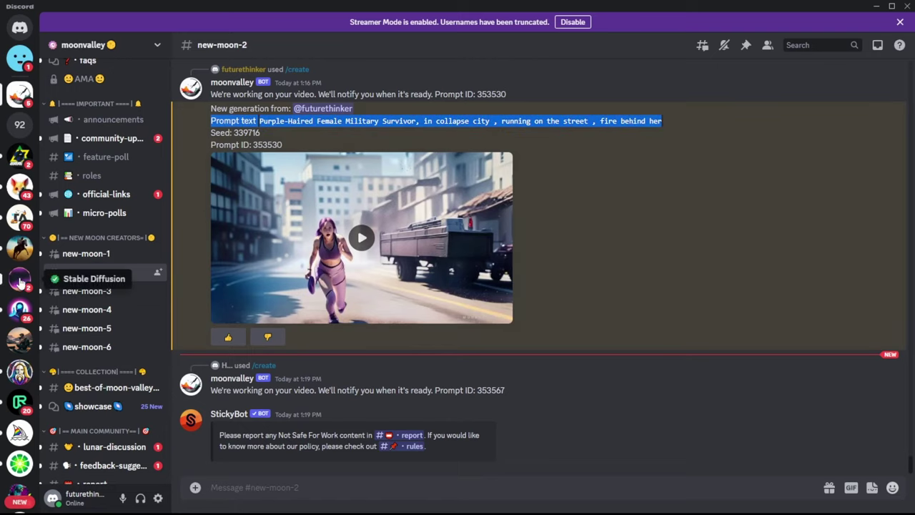
left_click(26, 187)
type("/")
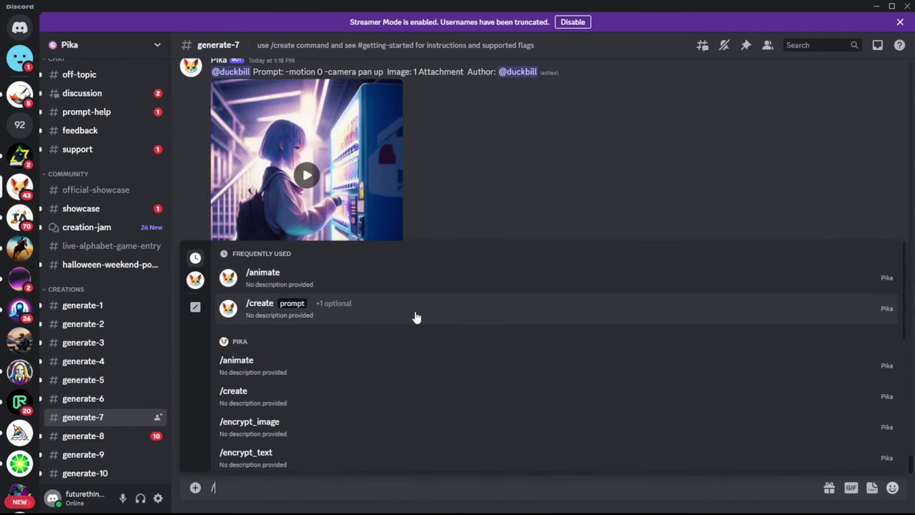
left_click(417, 316)
type("Prompt text Purple-Haired Female Military Survivor, in collapse city , running on the street , fire behind her")
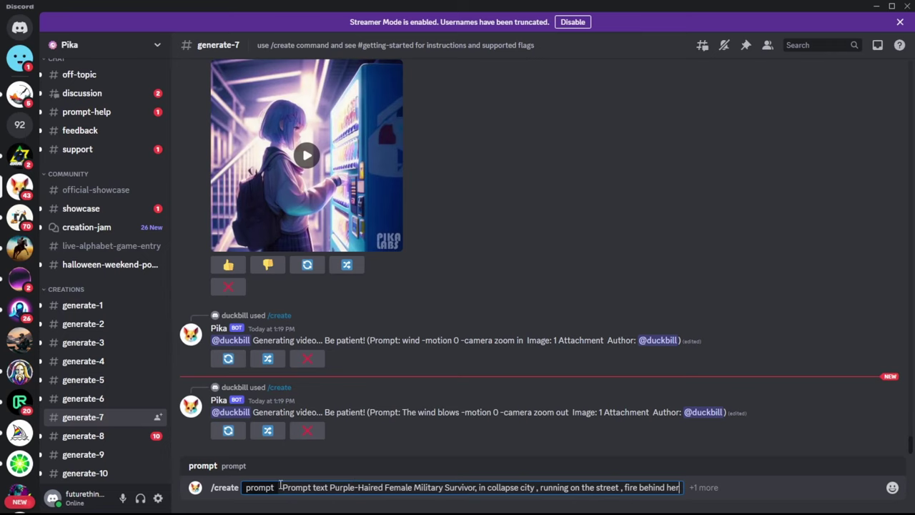
type("/create prompt:Purple-Haired Female Military Survivor, in collapse city , running on the street , fire behind her image:")
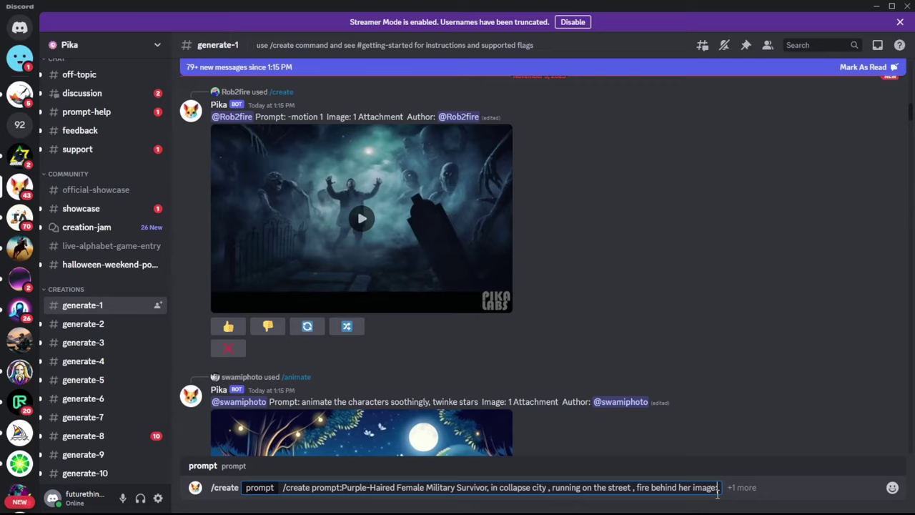
key("Return")
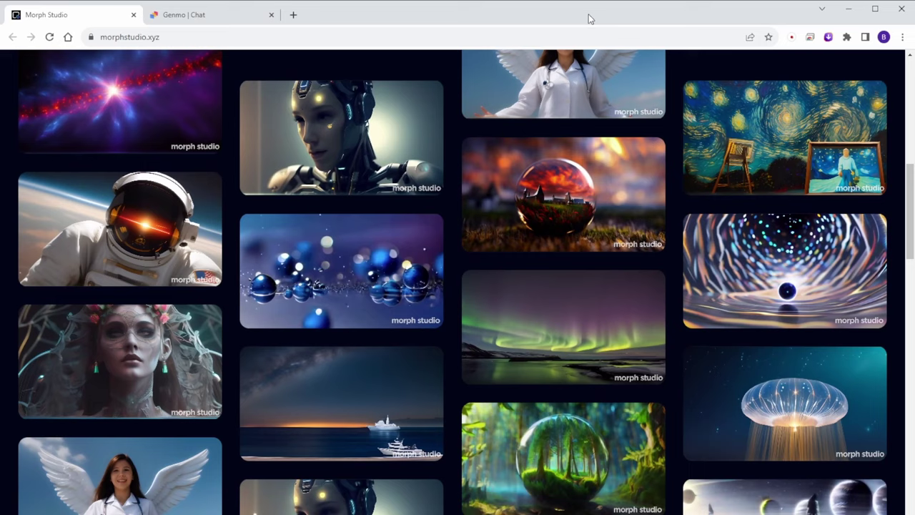
Scroll morphstudio.xyz's showcase down to the Join beta in Discord section.
scroll(377, 217, "down", 2)
scroll(377, 217, "down", 1)
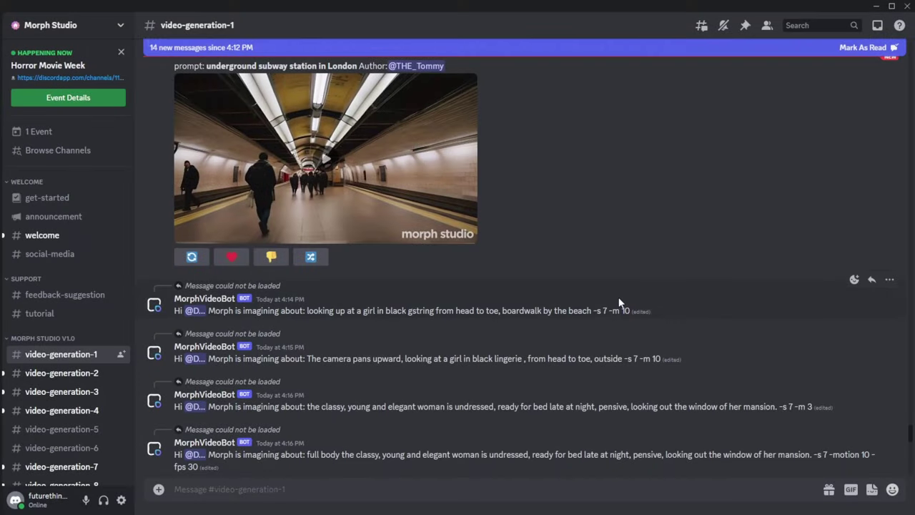
Scroll through #video-generation-1's MorphVideoBot clips, then open #video-generation-2.
scroll(377, 252, "up", 3)
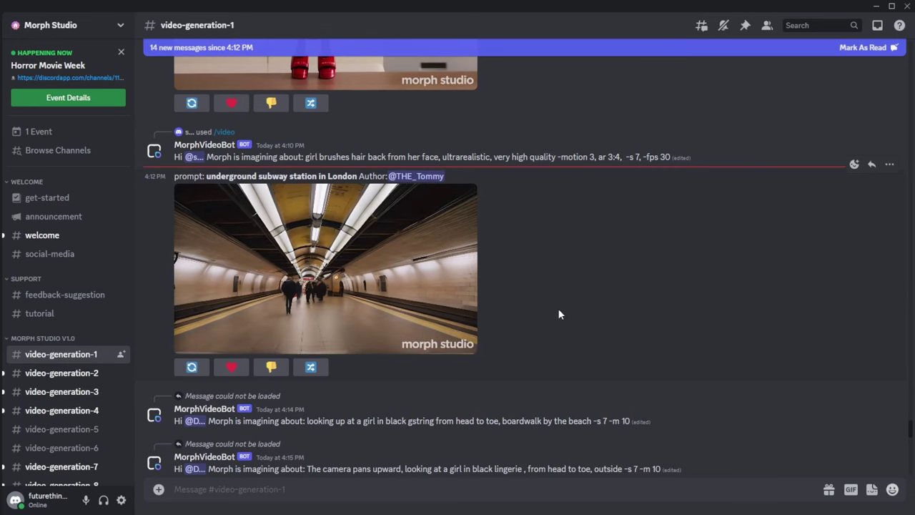
scroll(560, 315, "up", 5)
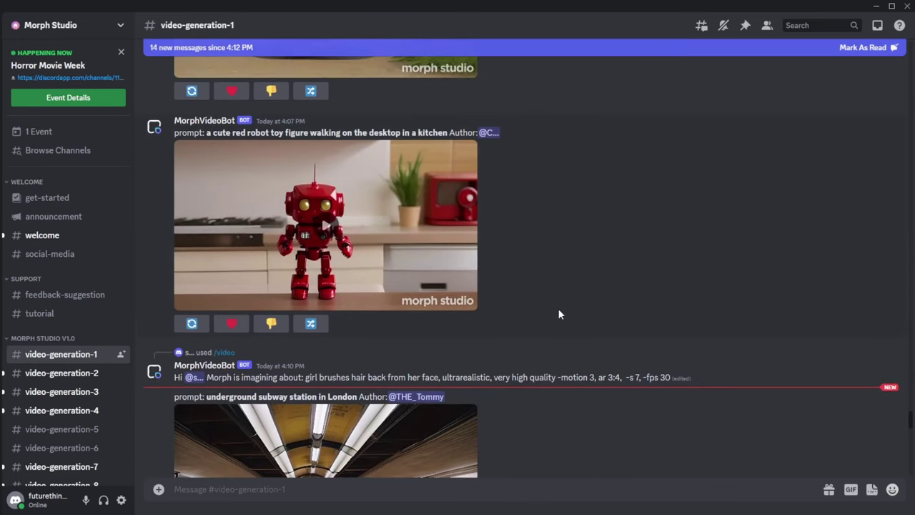
scroll(560, 314, "down", 15)
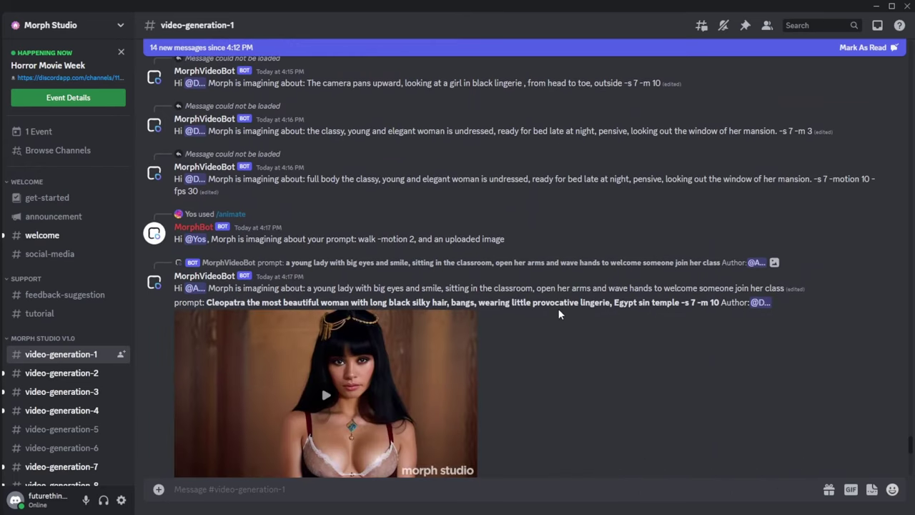
scroll(560, 315, "down", 10)
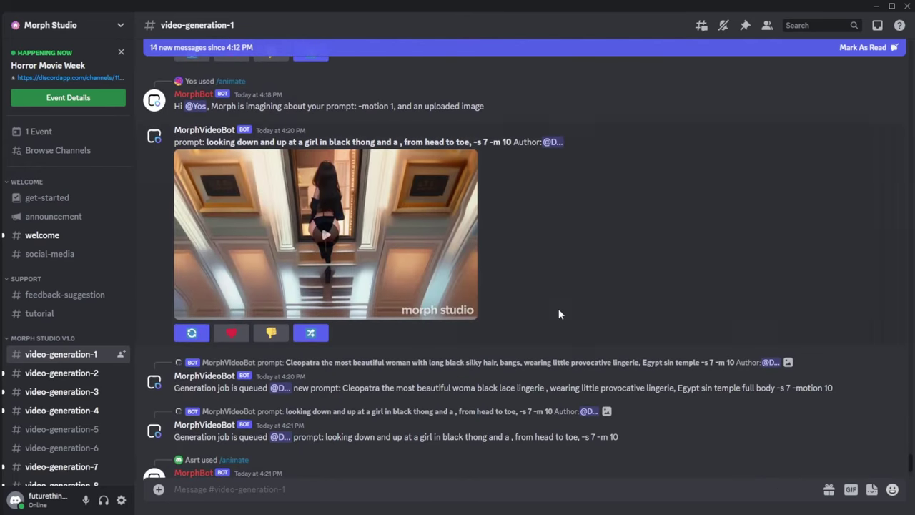
scroll(559, 315, "down", 1)
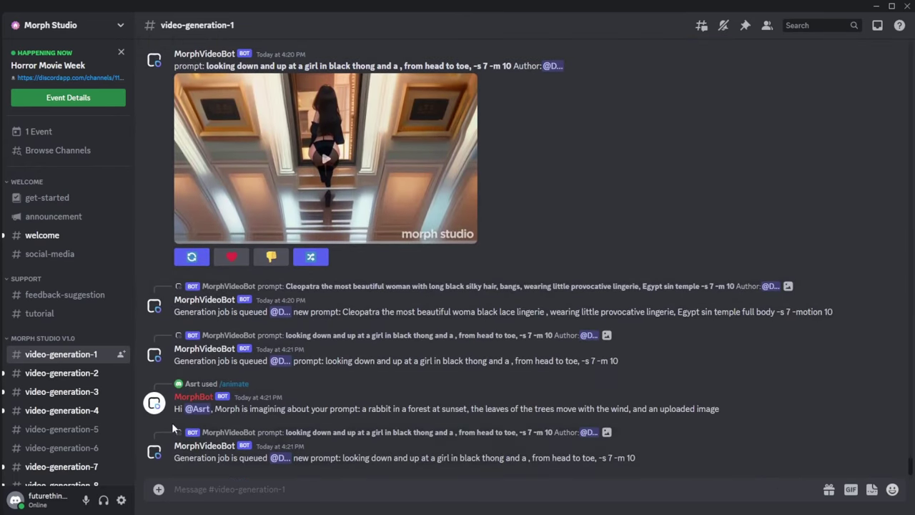
left_click(81, 375)
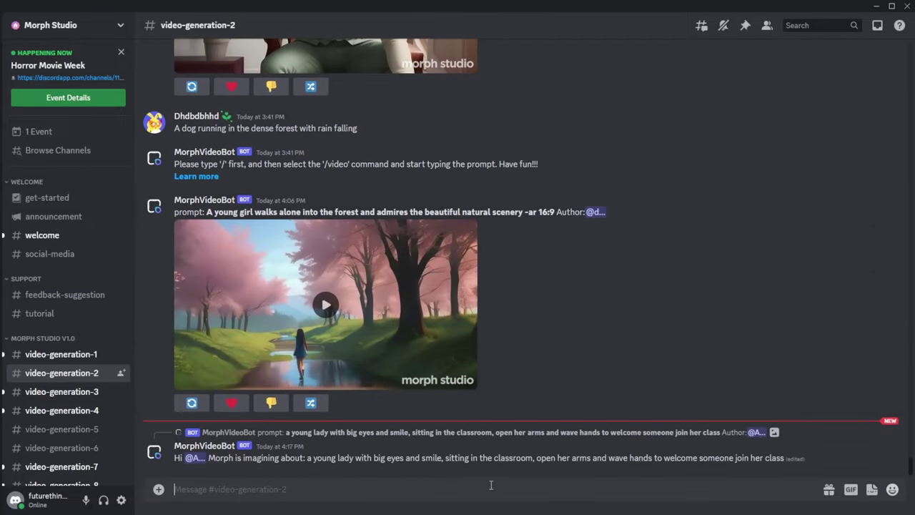
Send a Morph /animate request with the pasted warrior image and a viking prompt.
type("/")
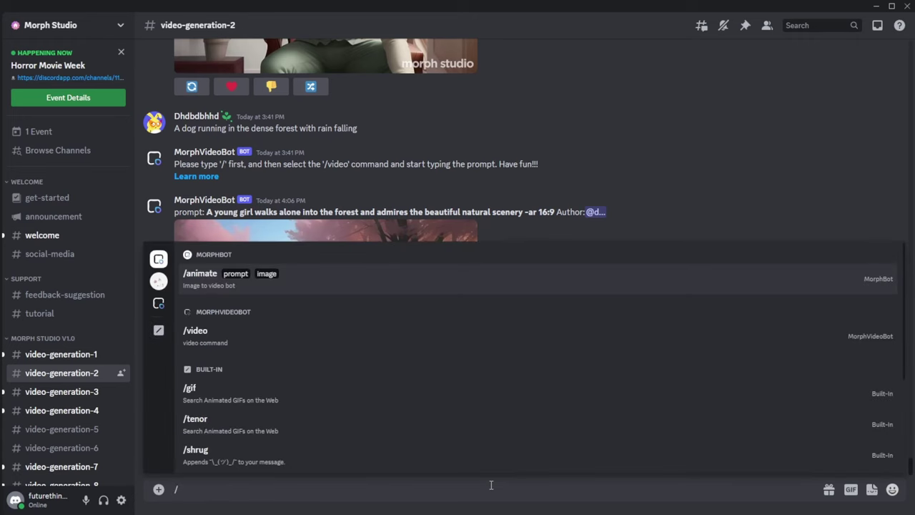
left_click(353, 284)
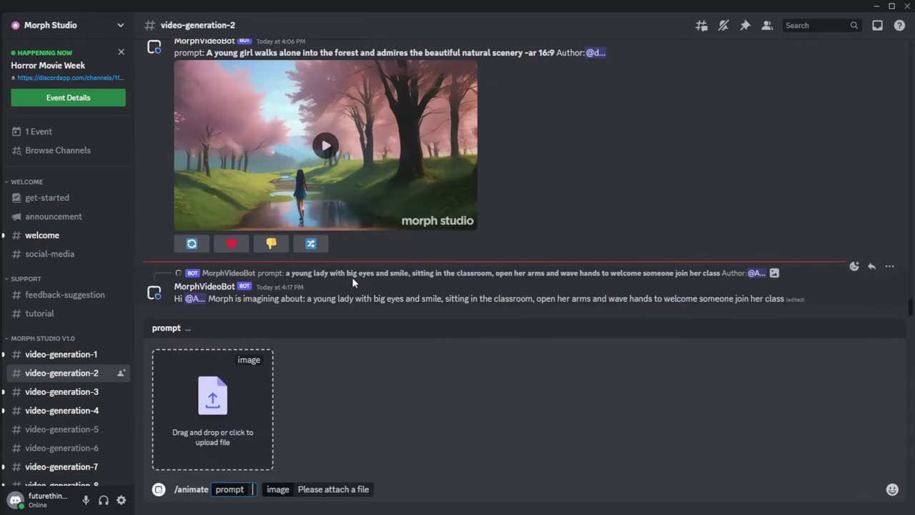
key("ctrl+v")
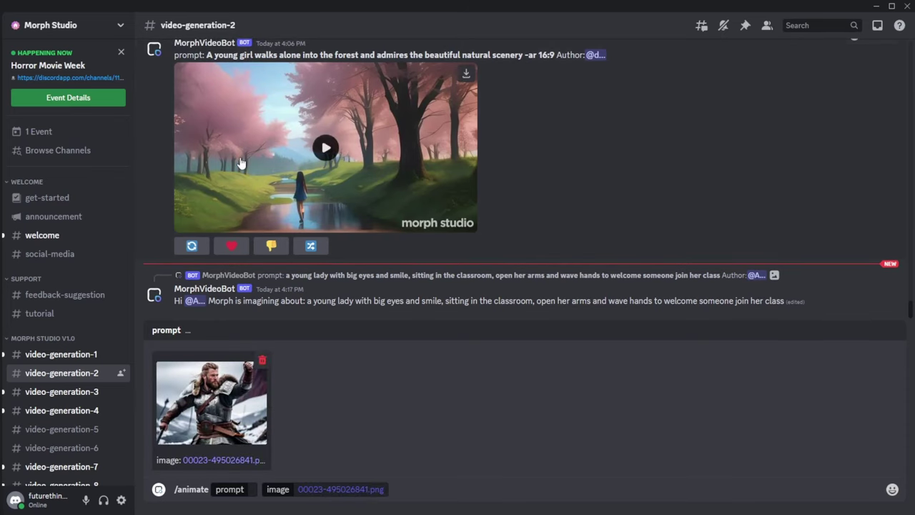
type("viking, in a snow")
key("Return")
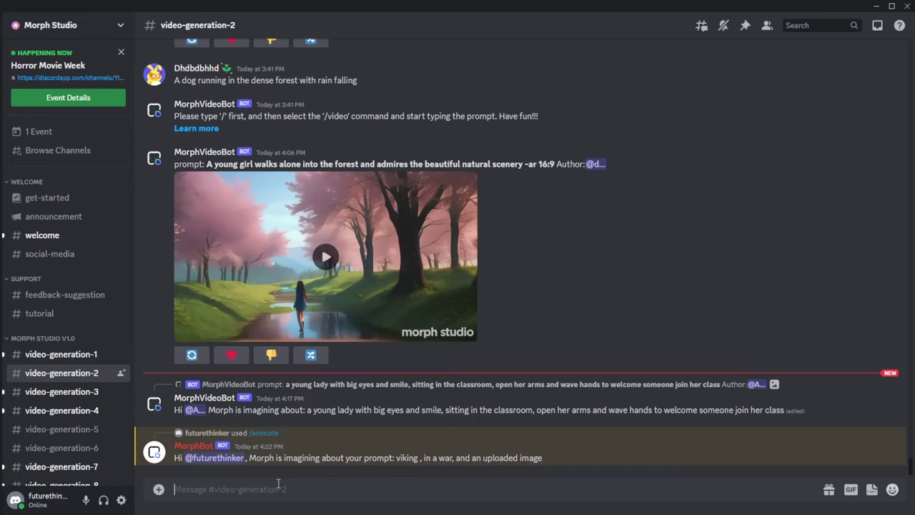
Submit a Morph /video request: 'futureistic cyberpunk man, walking in the city, raining'.
type("/")
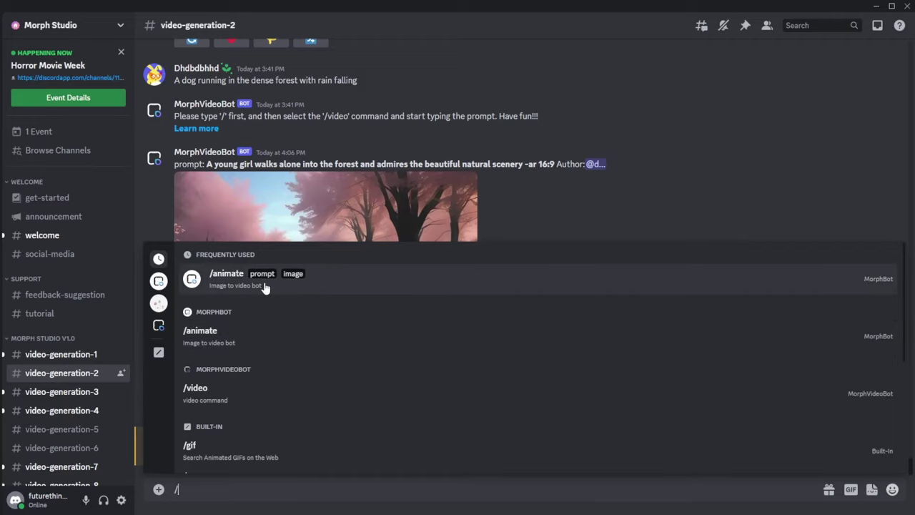
left_click(201, 394)
type("futureistic cyberpunk man,")
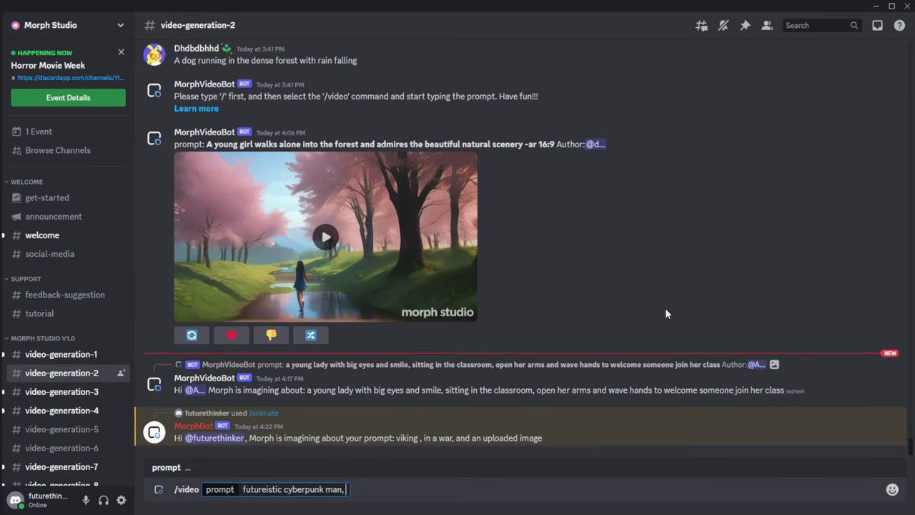
type("walking in the city, raining")
key("Return")
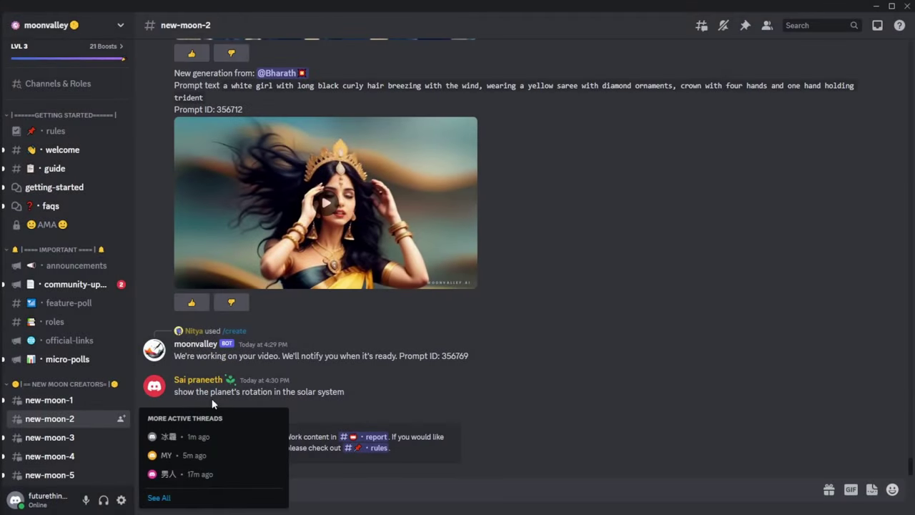
Open the Mentions inbox and play the cyberpunk man video.
left_click(768, 26)
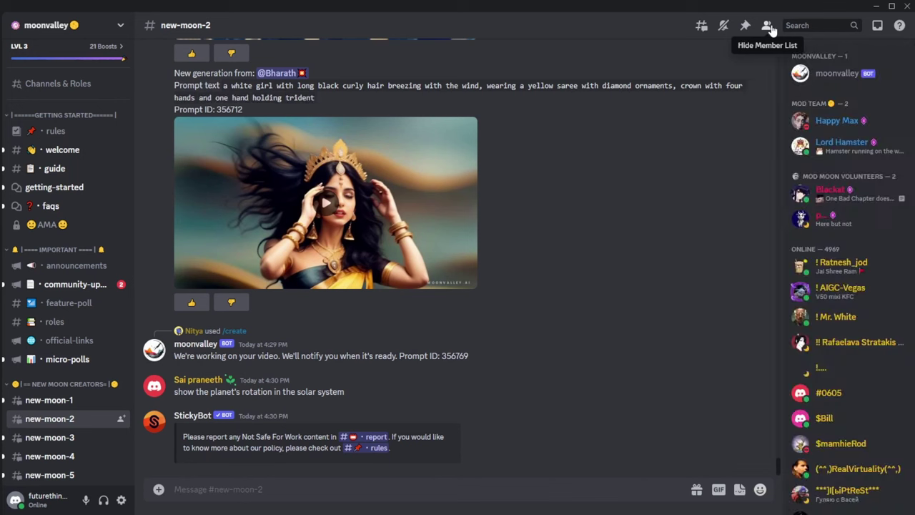
left_click(767, 26)
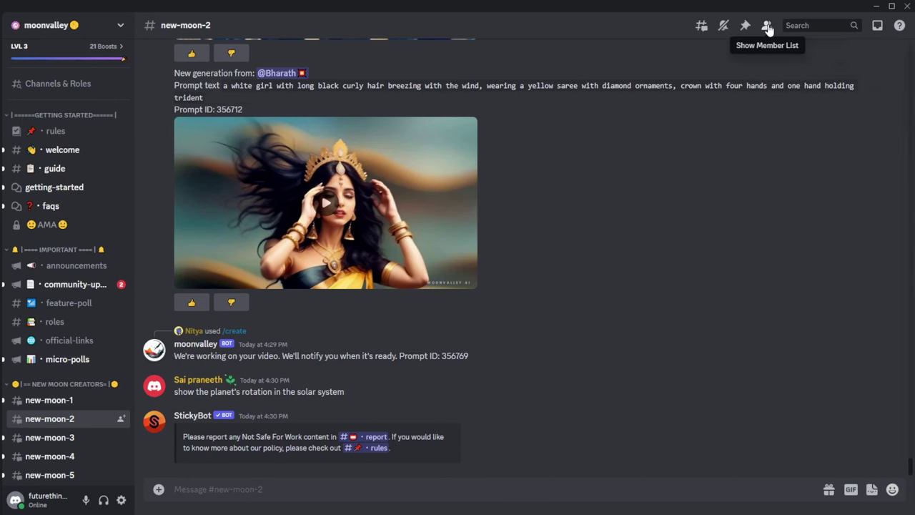
left_click(877, 25)
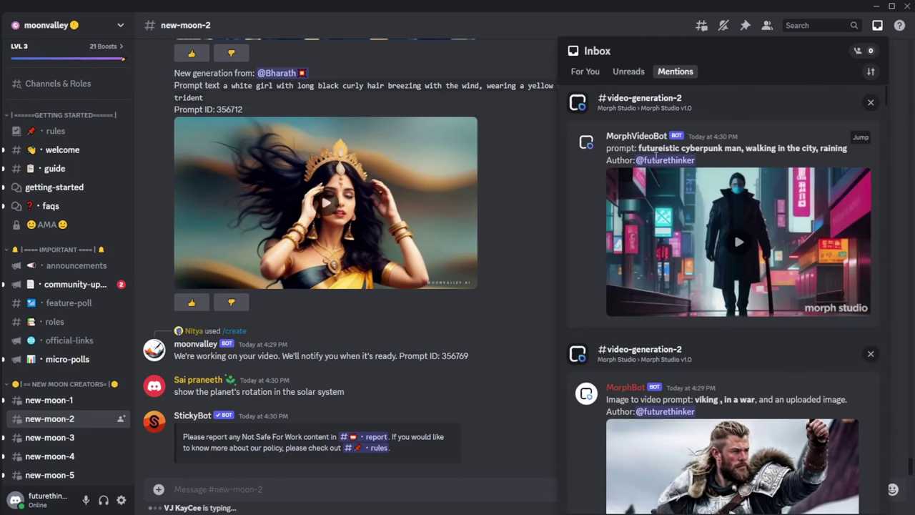
scroll(649, 247, "down", 2)
scroll(692, 338, "up", 2)
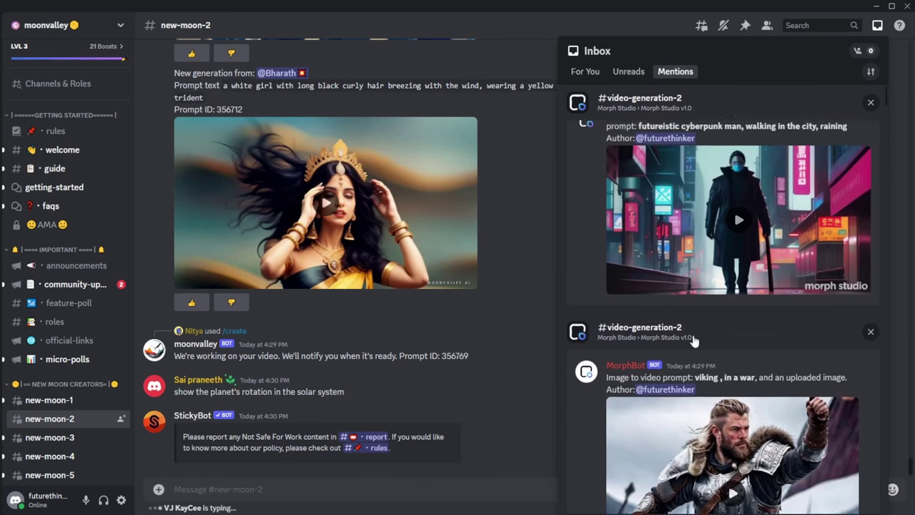
left_click(739, 245)
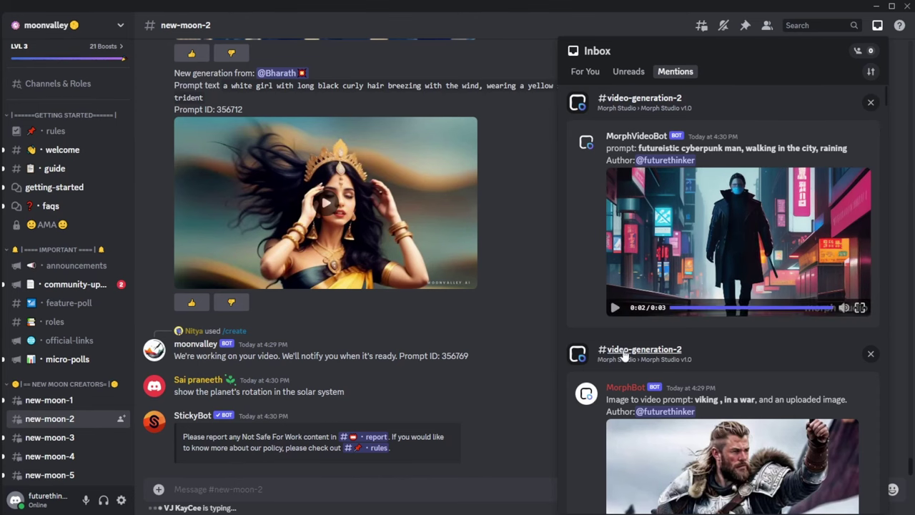
Jump to the #new-moon-2 'Purple-Haired Female Military Survivor' pistol video and watch it.
scroll(624, 354, "down", 3)
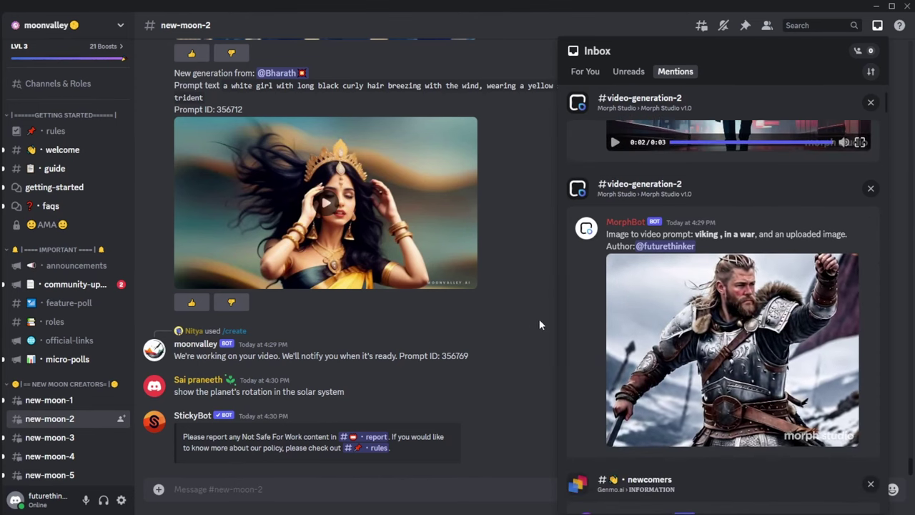
scroll(572, 325, "down", 1)
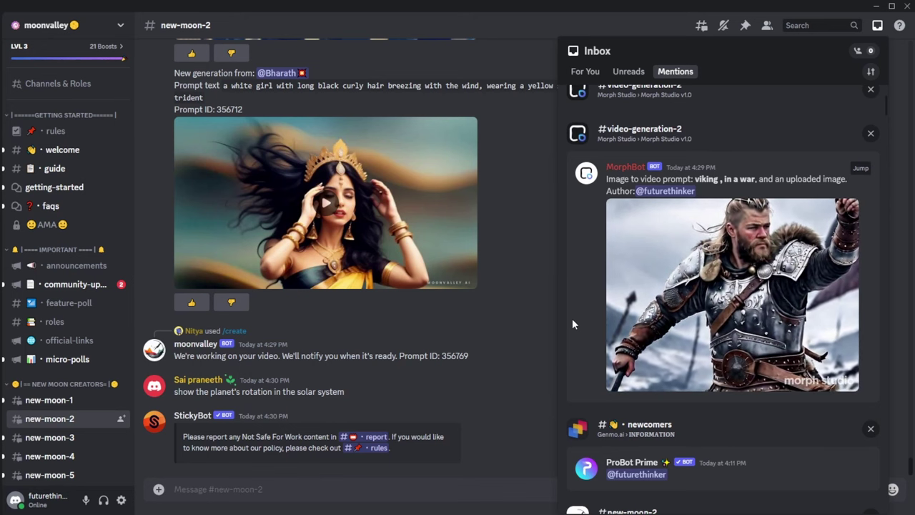
scroll(572, 324, "down", 3)
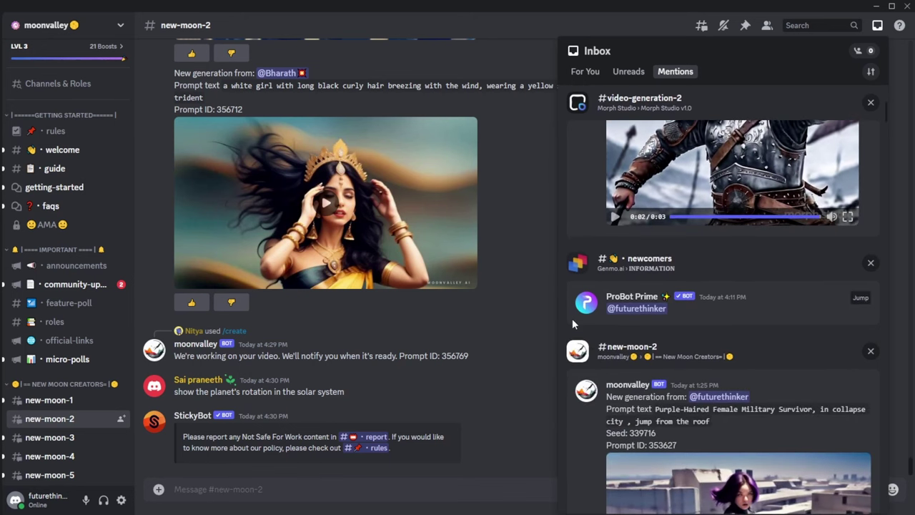
scroll(572, 323, "down", 3)
scroll(612, 228, "down", 1)
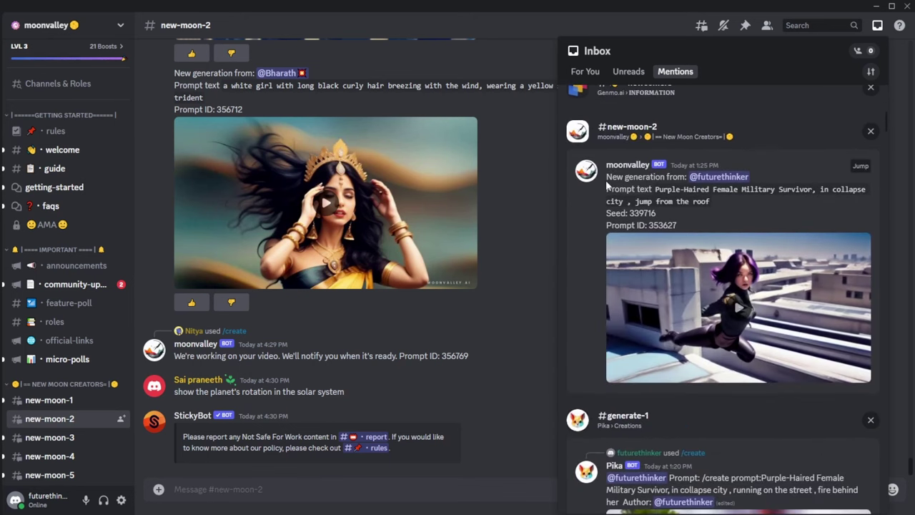
left_click(601, 136)
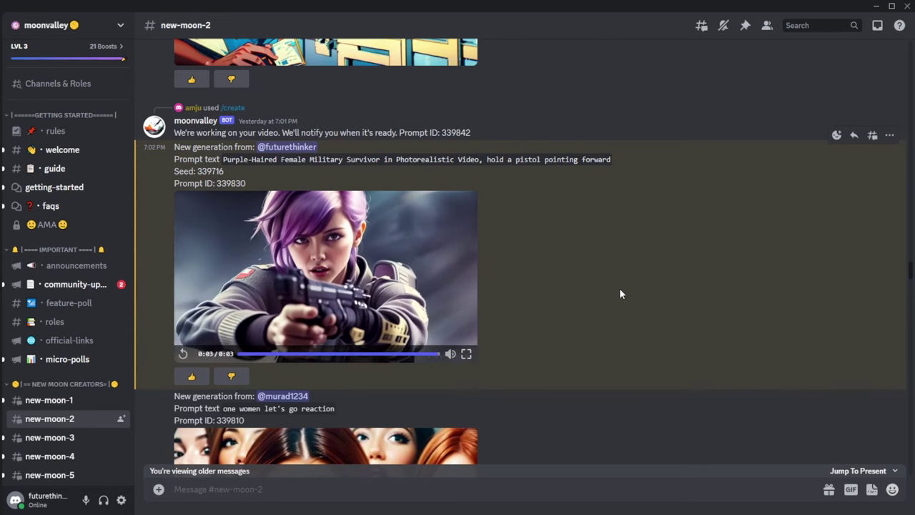
scroll(610, 288, "down", 5)
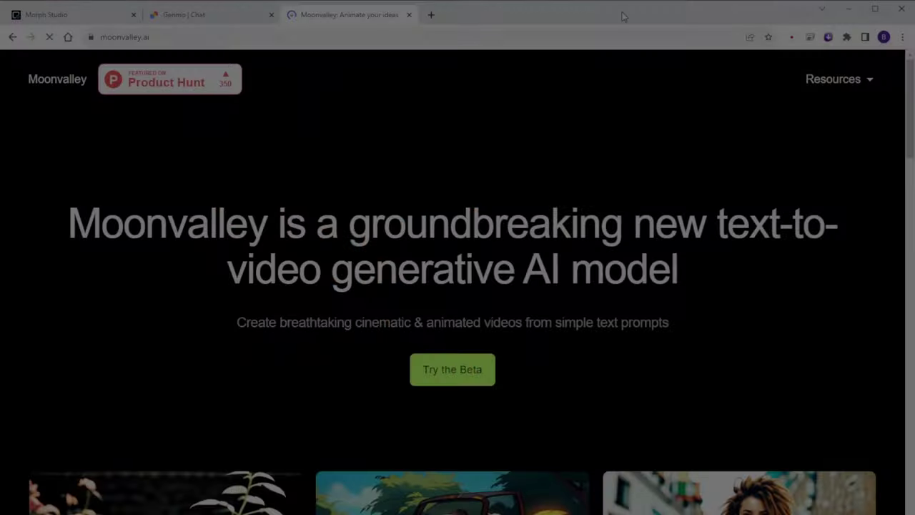
Scroll the moonvalley.ai example video grid down to the final row with the growling wolf.
scroll(439, 171, "down", 1)
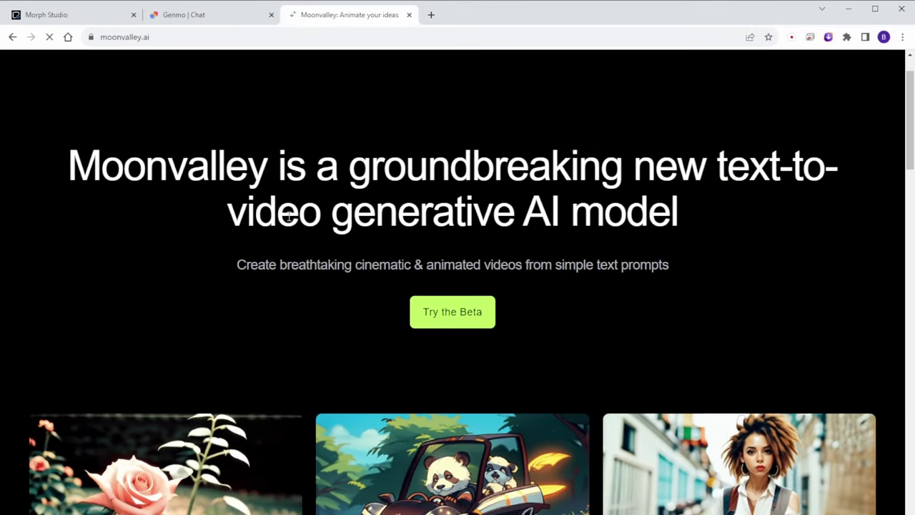
scroll(135, 185, "down", 5)
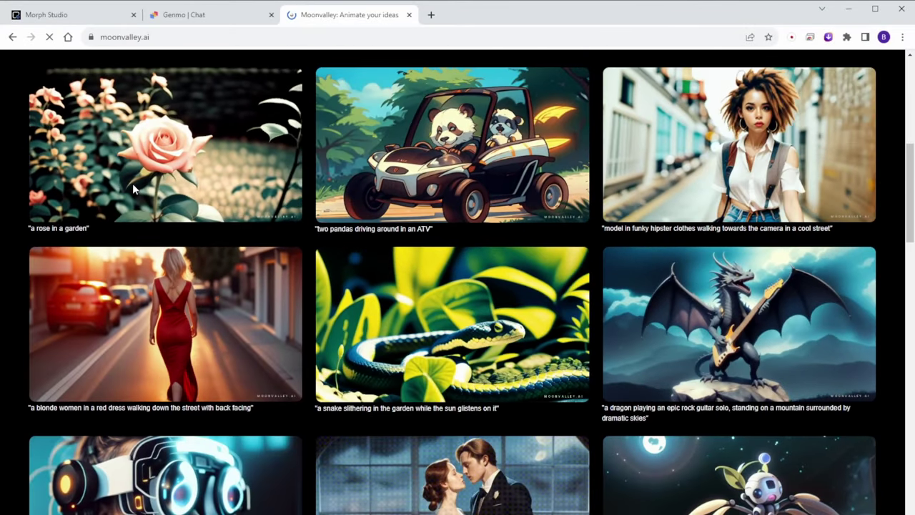
scroll(133, 189, "down", 2)
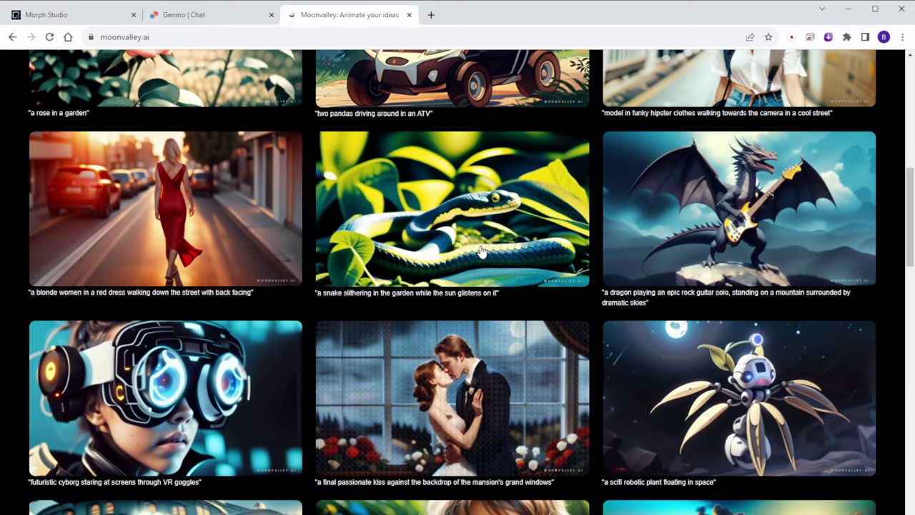
scroll(429, 250, "down", 3)
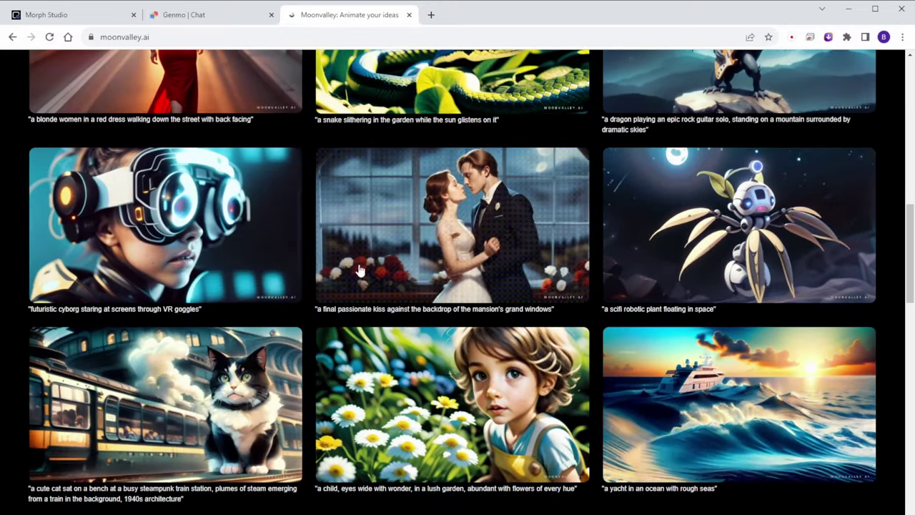
scroll(270, 299, "down", 6)
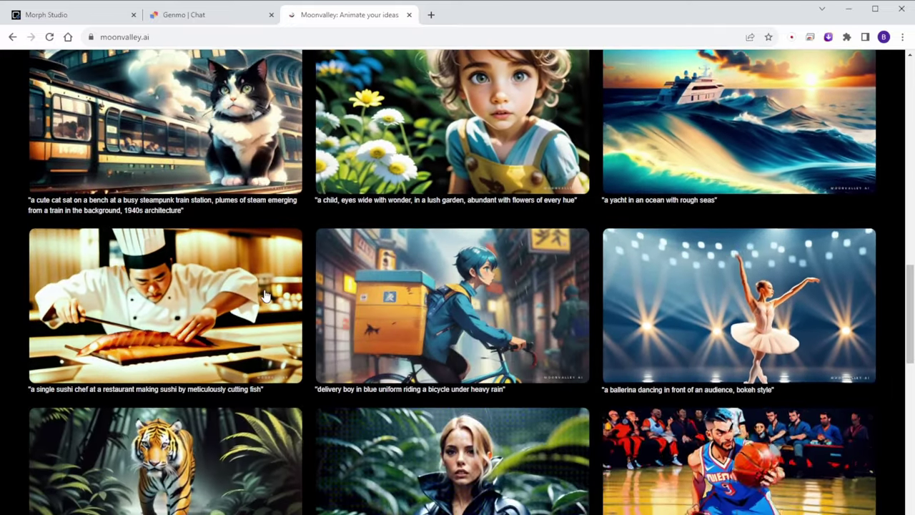
scroll(264, 296, "down", 5)
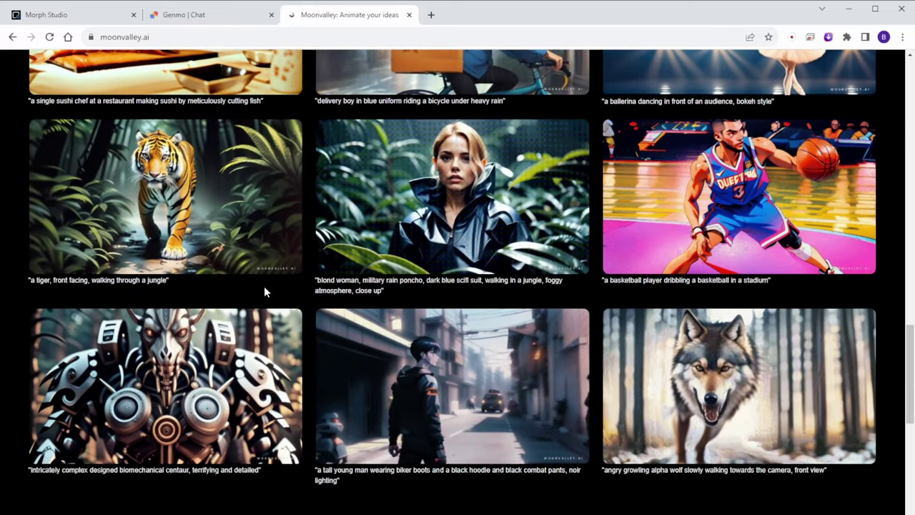
scroll(271, 348, "down", 1)
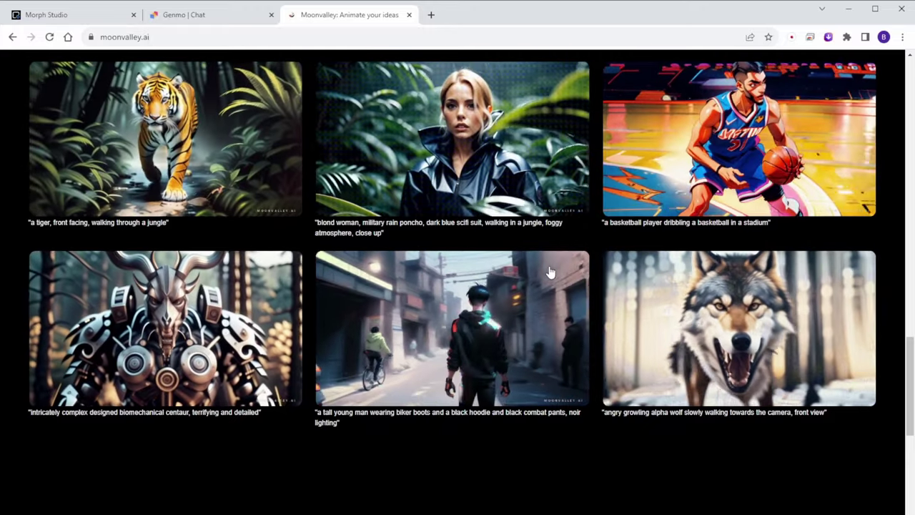
scroll(609, 366, "up", 1)
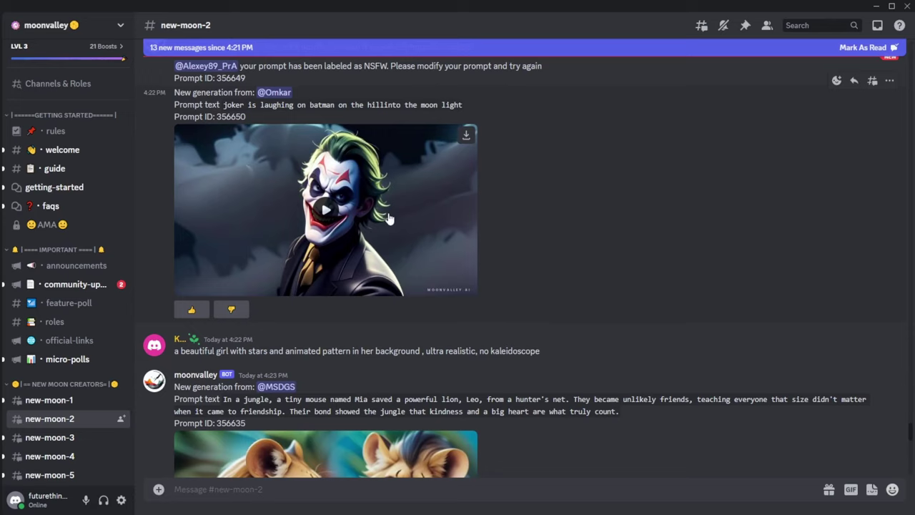
Scroll up through the Genmo.ai announcements feed.
scroll(390, 218, "up", 1)
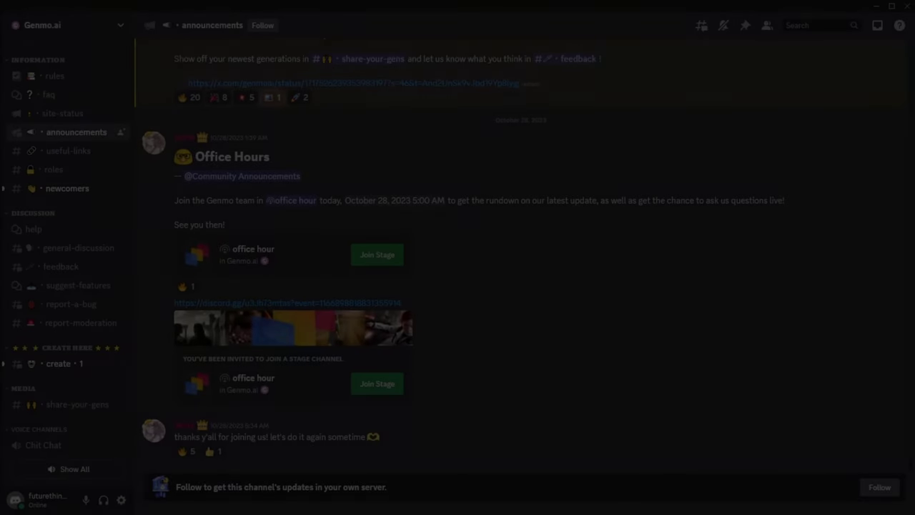
scroll(75, 154, "up", 3)
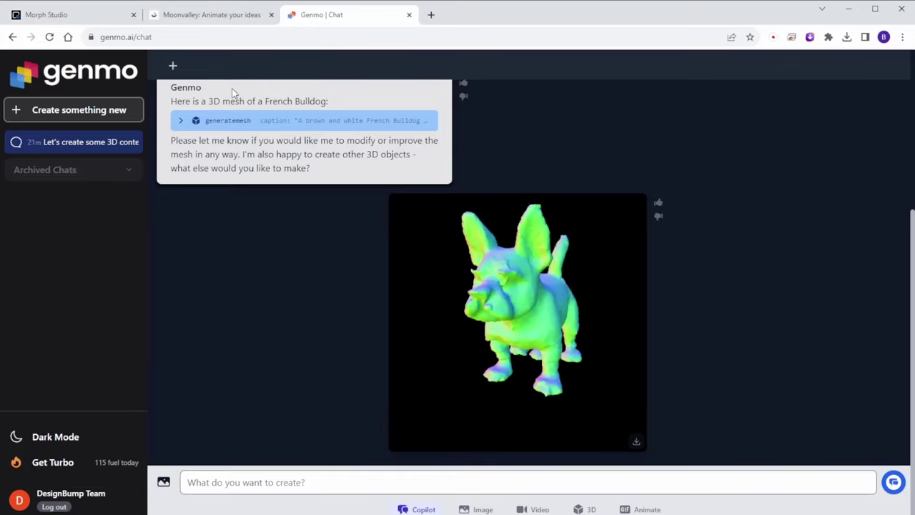
Orbit the French Bulldog 3D mesh to view its back, then scroll up the chat.
mouse_move(433, 293)
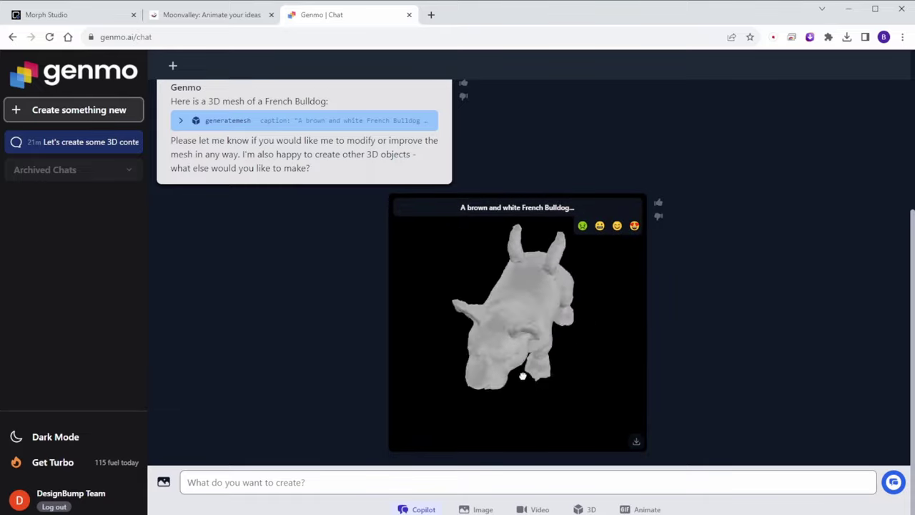
left_click_drag(485, 300, 433, 327)
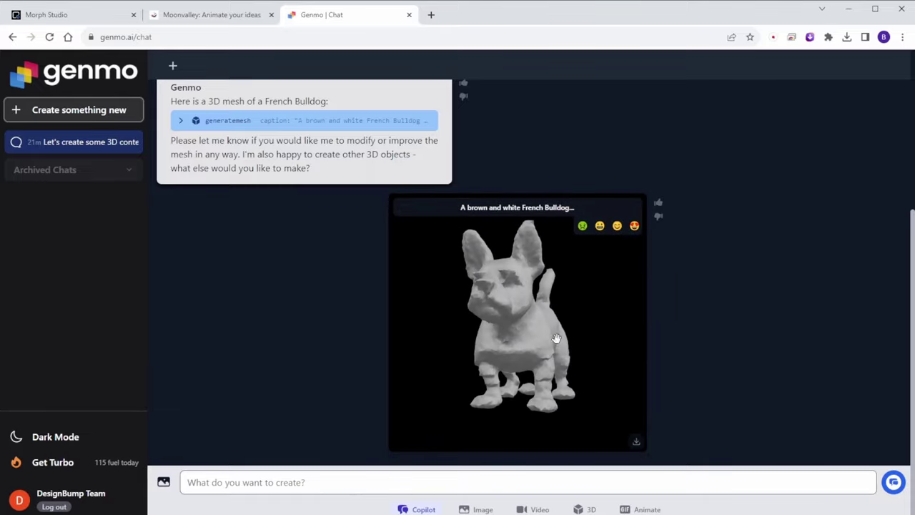
left_click_drag(553, 333, 238, 280)
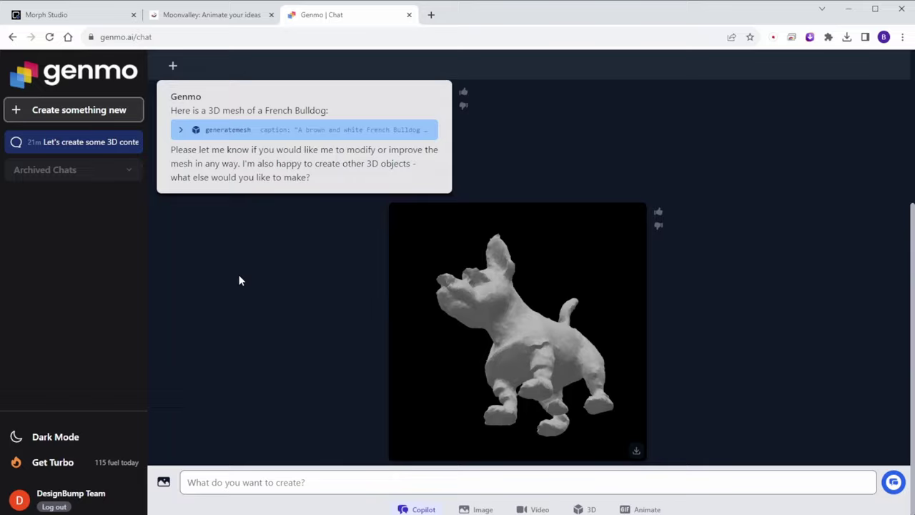
scroll(239, 279, "up", 3)
scroll(240, 279, "up", 1)
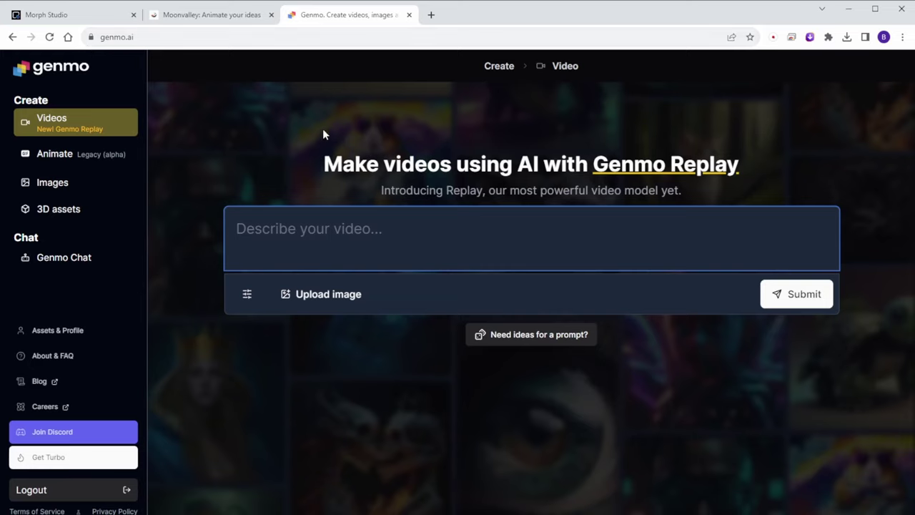
Generate a video from the armored warrior image with an ', action to hit' prompt, then open Get Turbo.
left_click(365, 302)
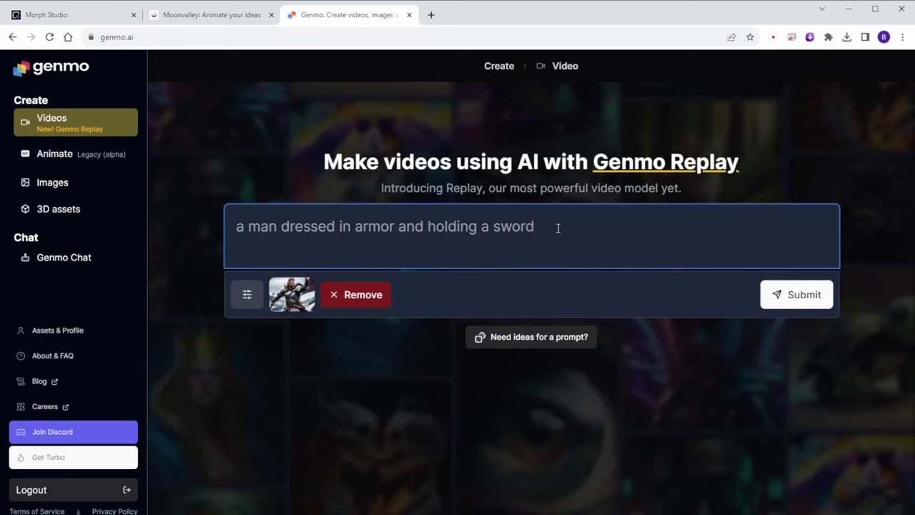
type(", action to hit")
key("Return")
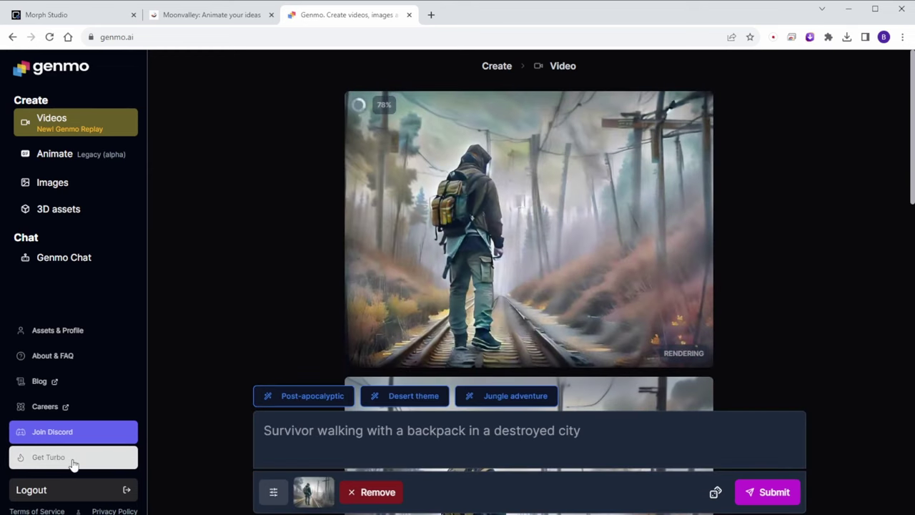
left_click(71, 462)
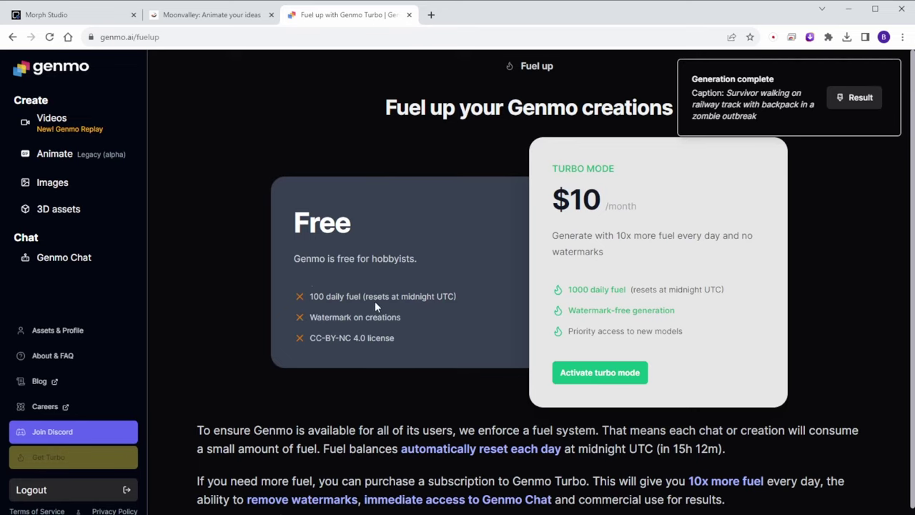
Dismiss the Generation complete notice, review the Free and Turbo fuel plans, and return to Videos.
left_click(889, 72)
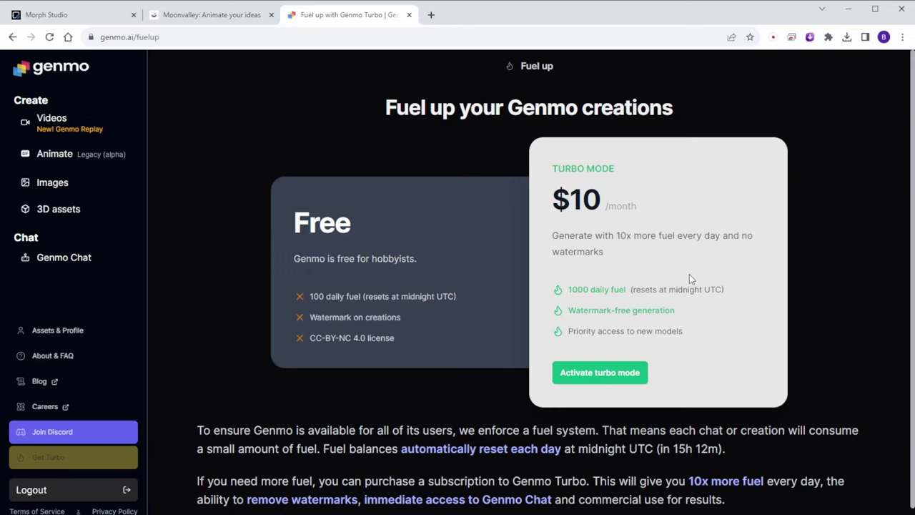
scroll(310, 356, "down", 1)
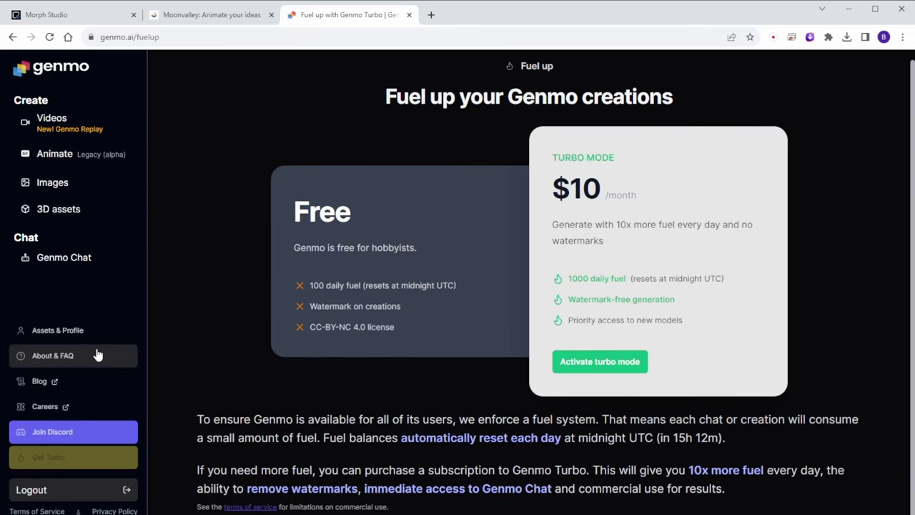
left_click(84, 127)
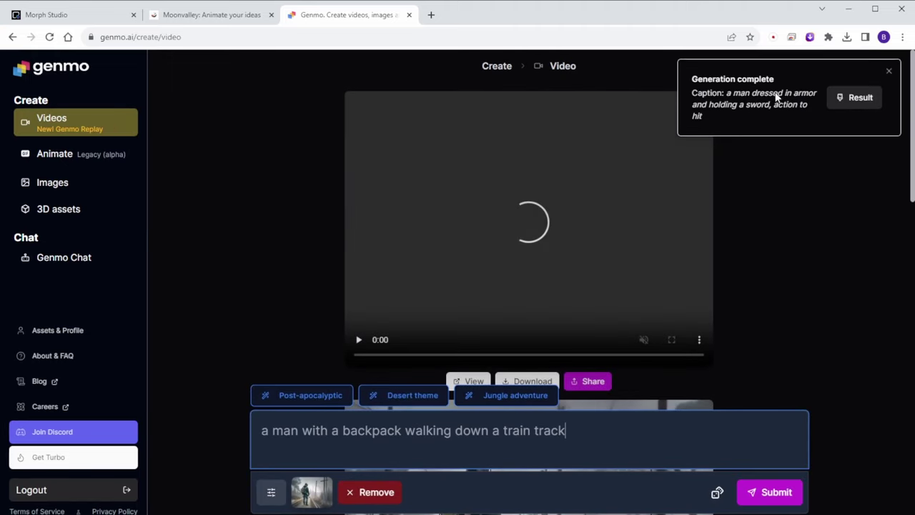
Replace 'people' with 'zombies' and submit 'a group of zombies walking down a street at night'.
left_click(889, 71)
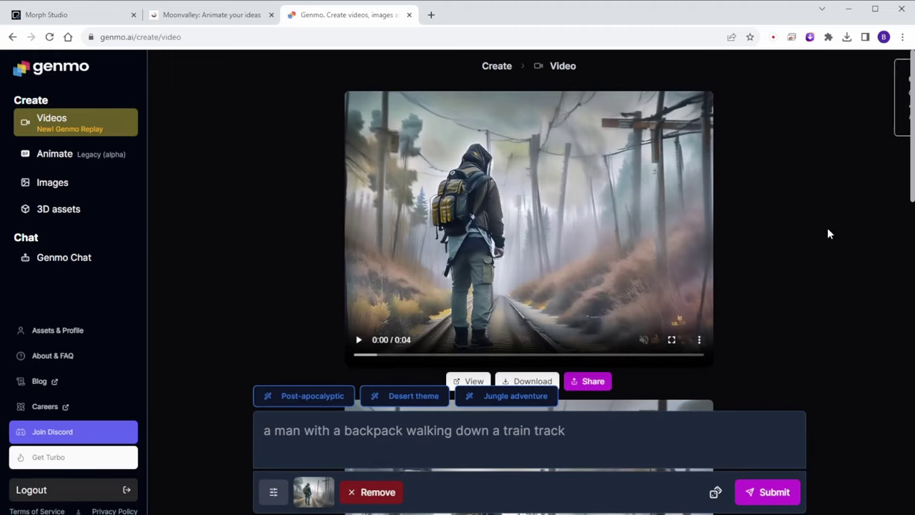
scroll(286, 325, "down", 8)
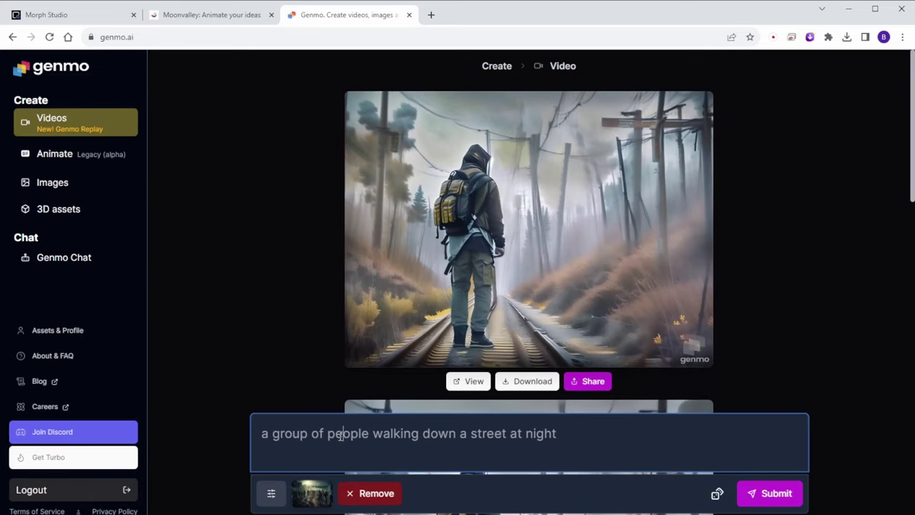
double_click(341, 435)
type("zombies")
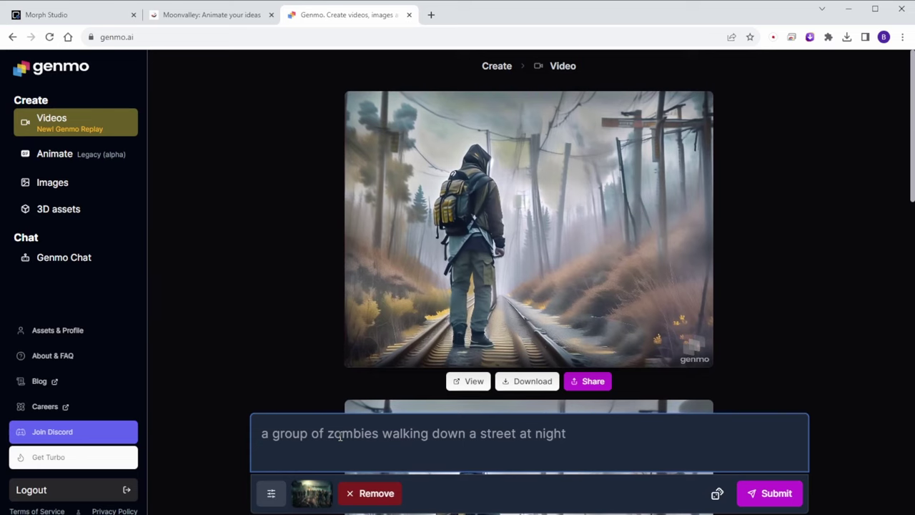
left_click(792, 495)
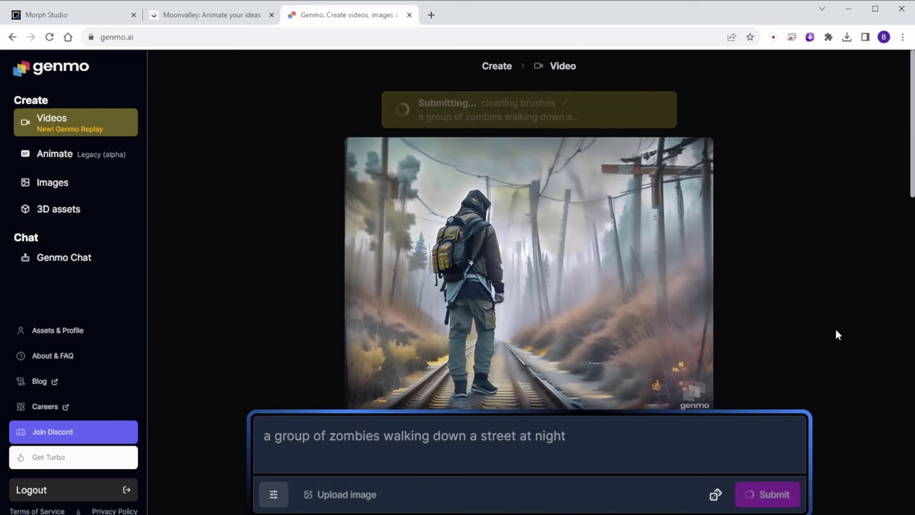